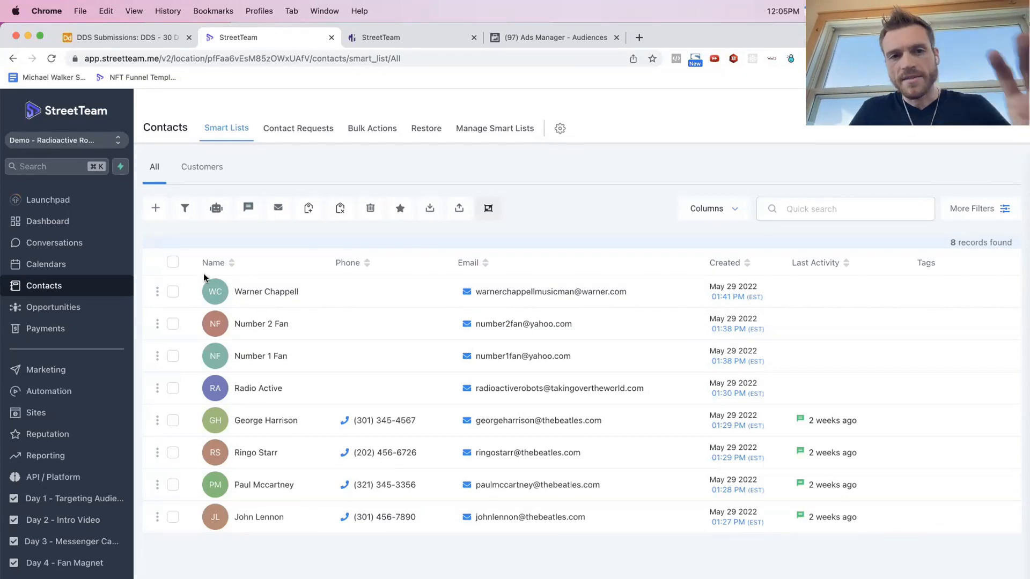
Filter the contacts list to show only contacts with an LTV greater than 100, and clear the filter again.
left_click(172, 262)
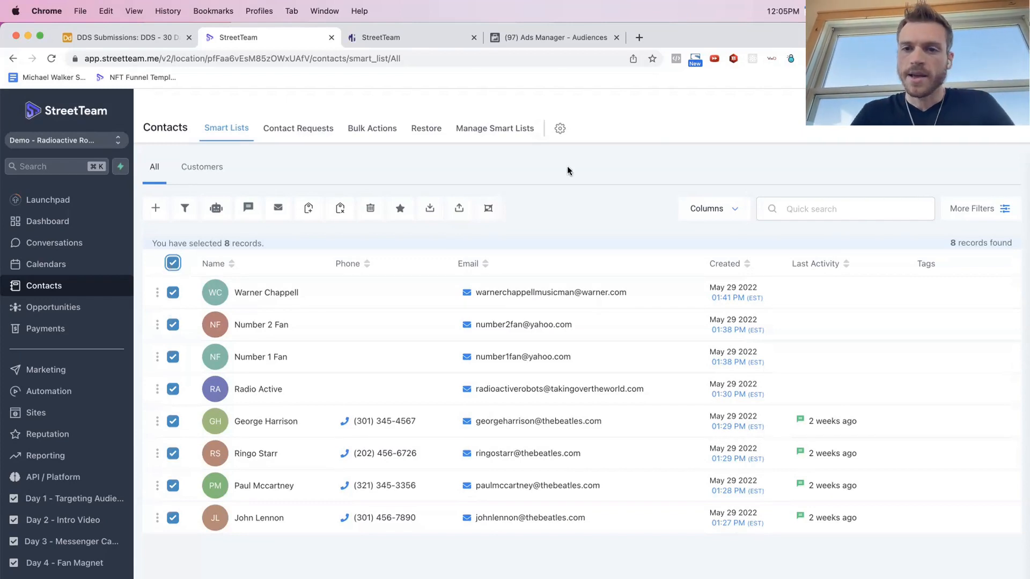
left_click(966, 209)
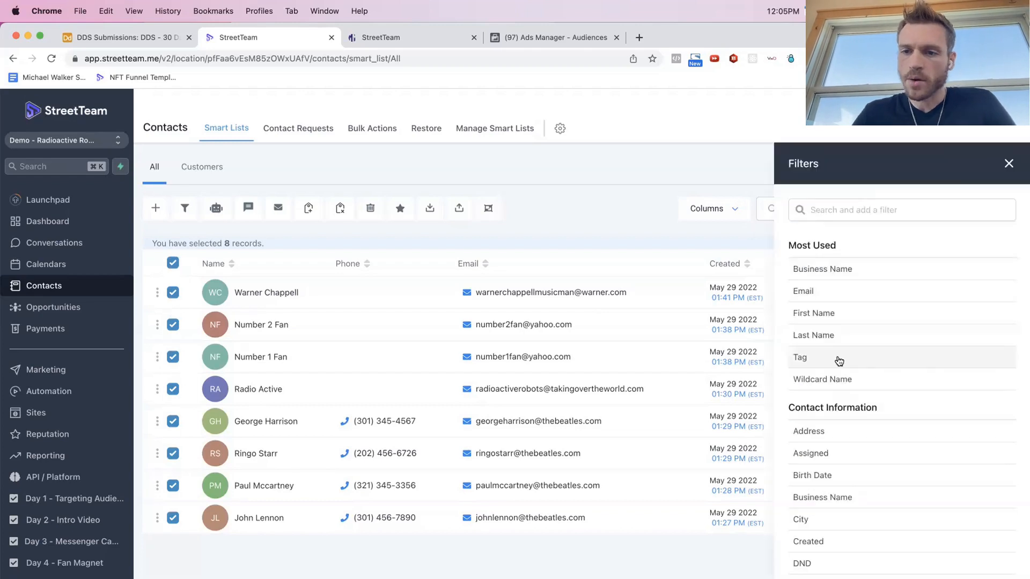
left_click(852, 212)
type("ltv")
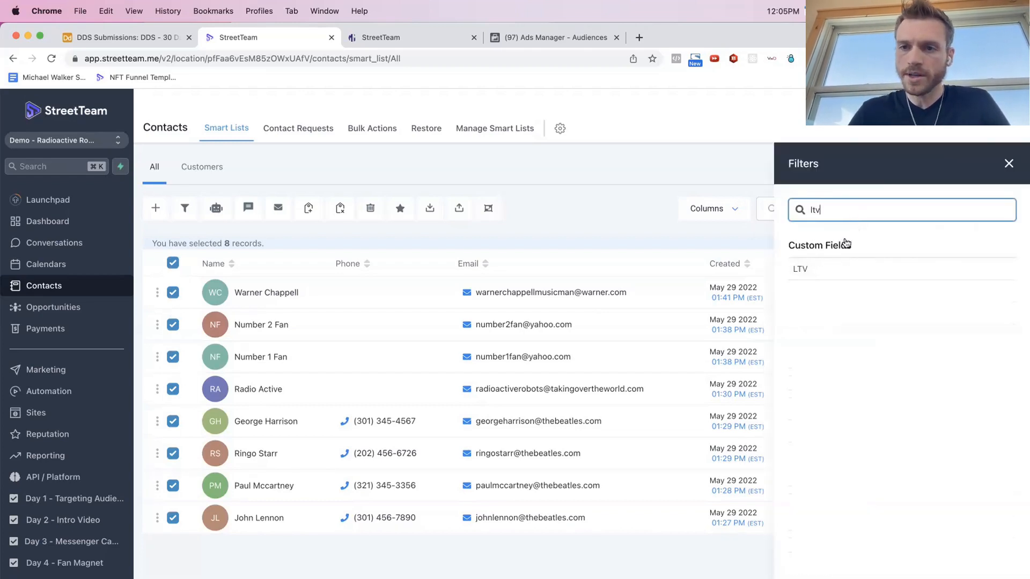
left_click(832, 269)
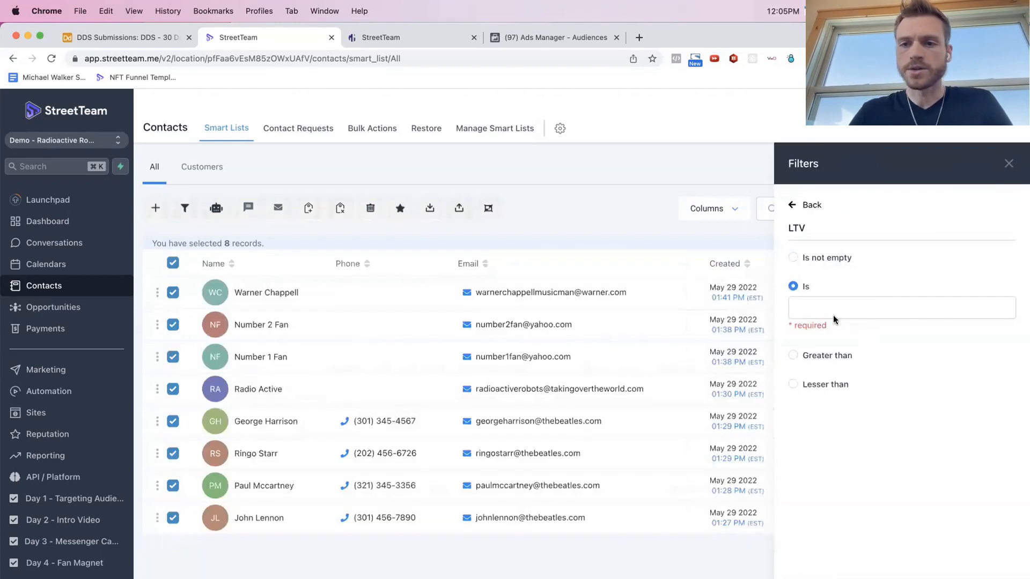
left_click(829, 355)
left_click(846, 338)
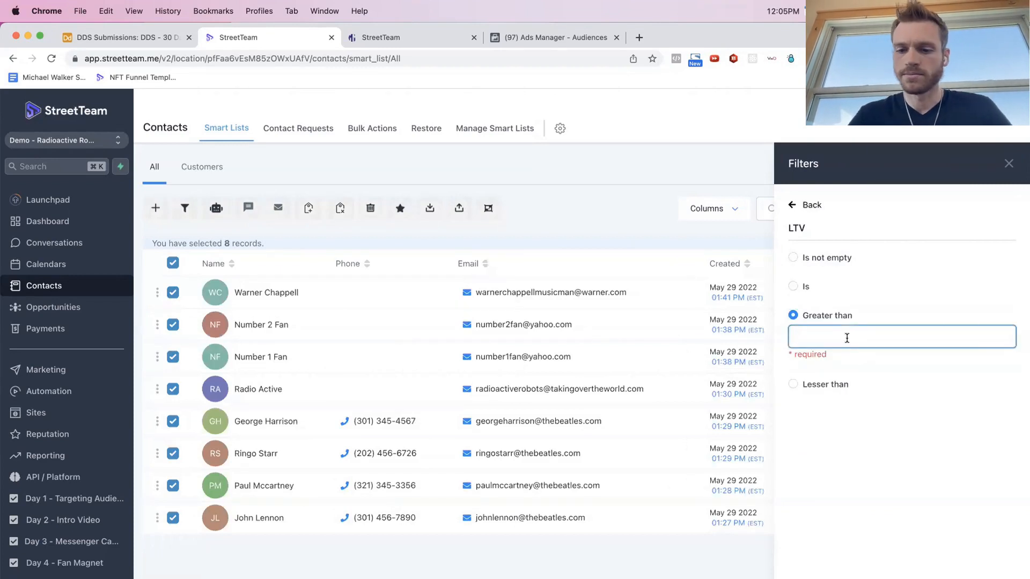
type("100")
key("Return")
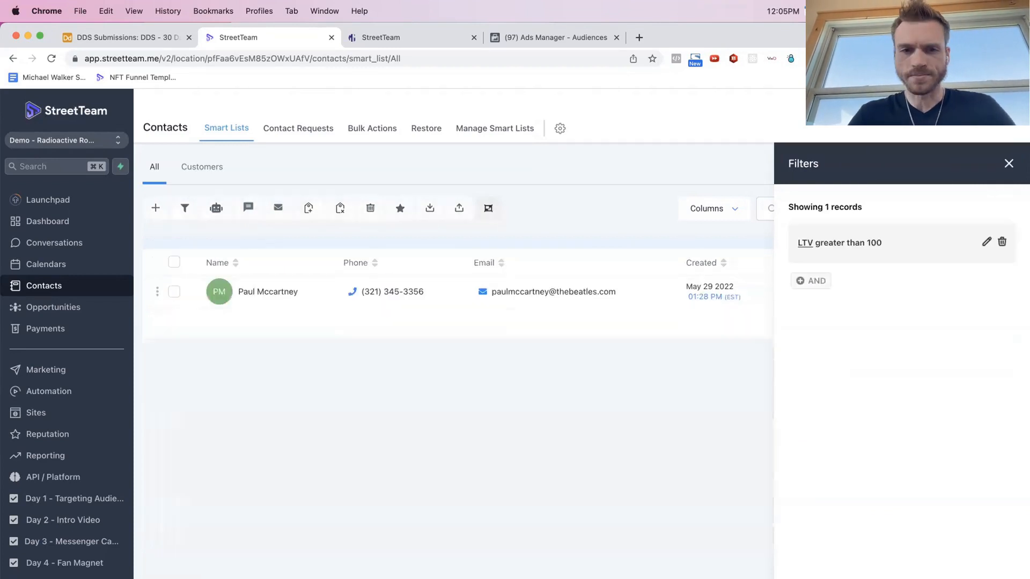
left_click_drag(882, 243, 805, 244)
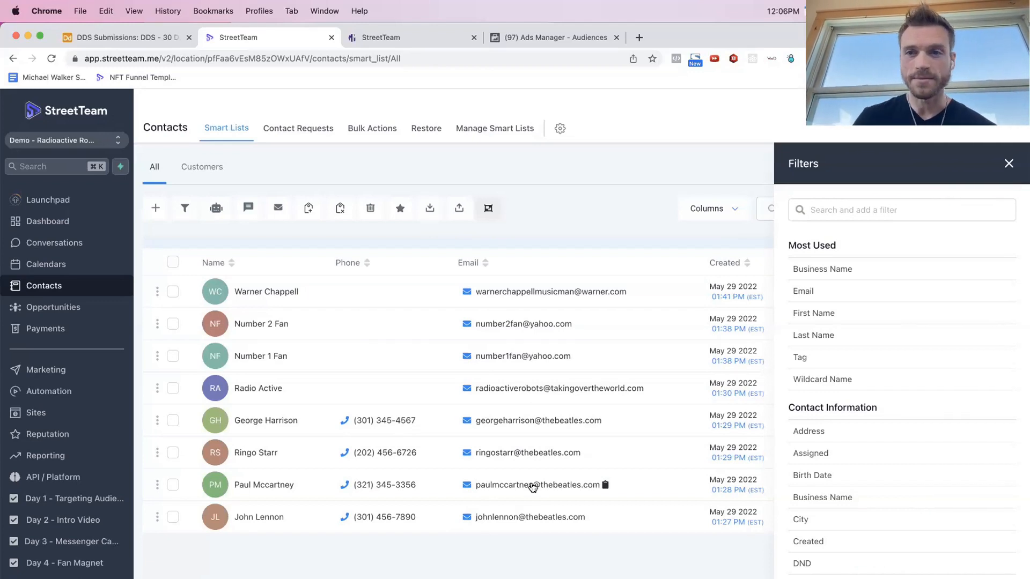
left_click(1007, 164)
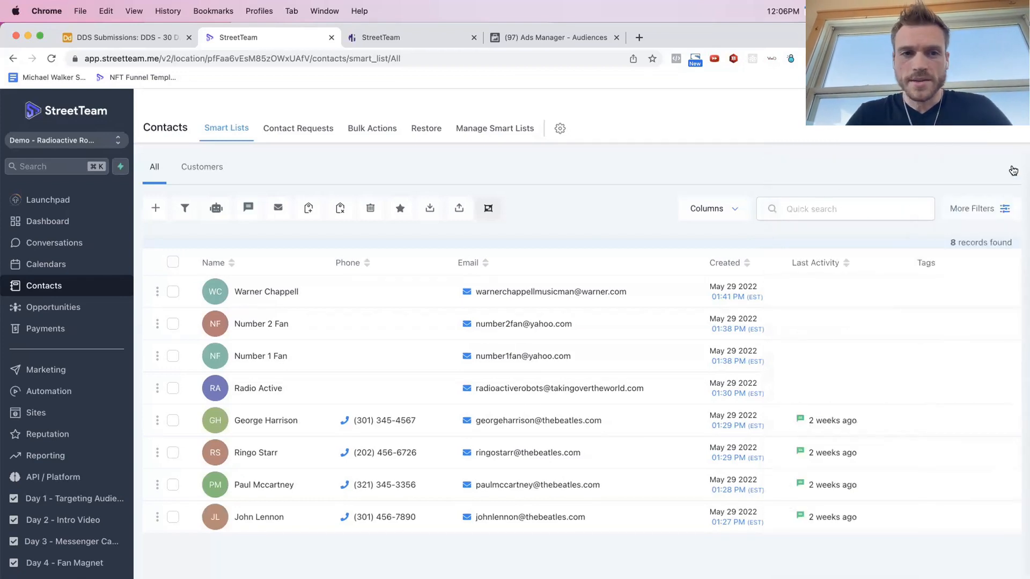
Select all contacts in the unfiltered contacts list.
left_click(173, 263)
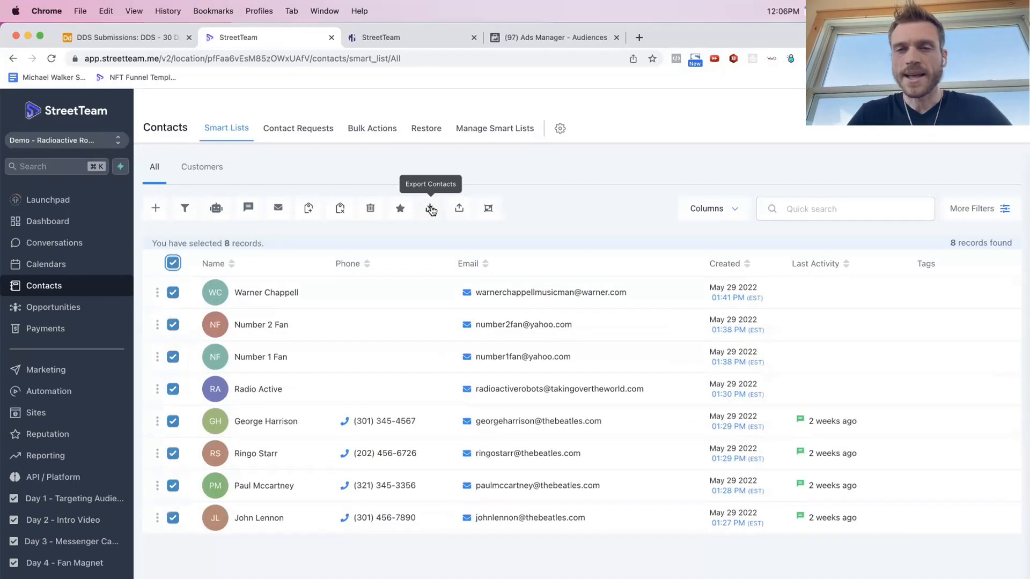
Search Google for "mailchimp export contacts" in a new browser window and close that window.
key("super+n")
type("mailchimp ")
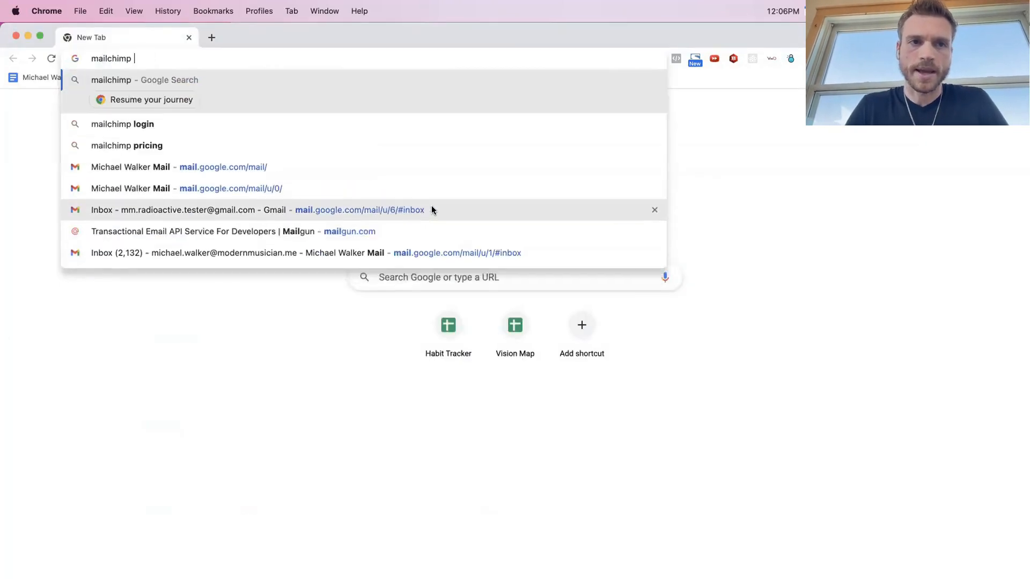
type("export contacts")
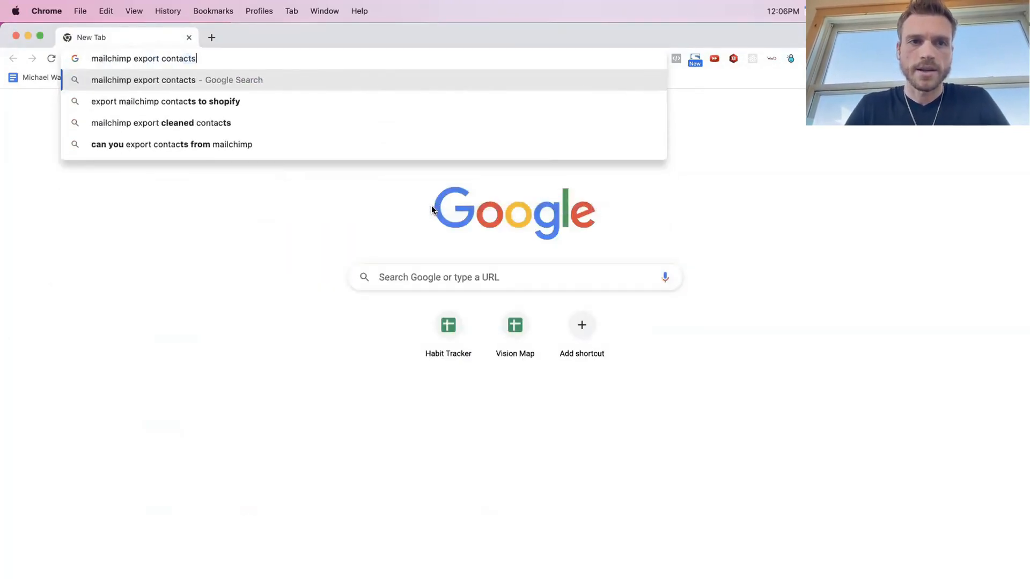
key("Return")
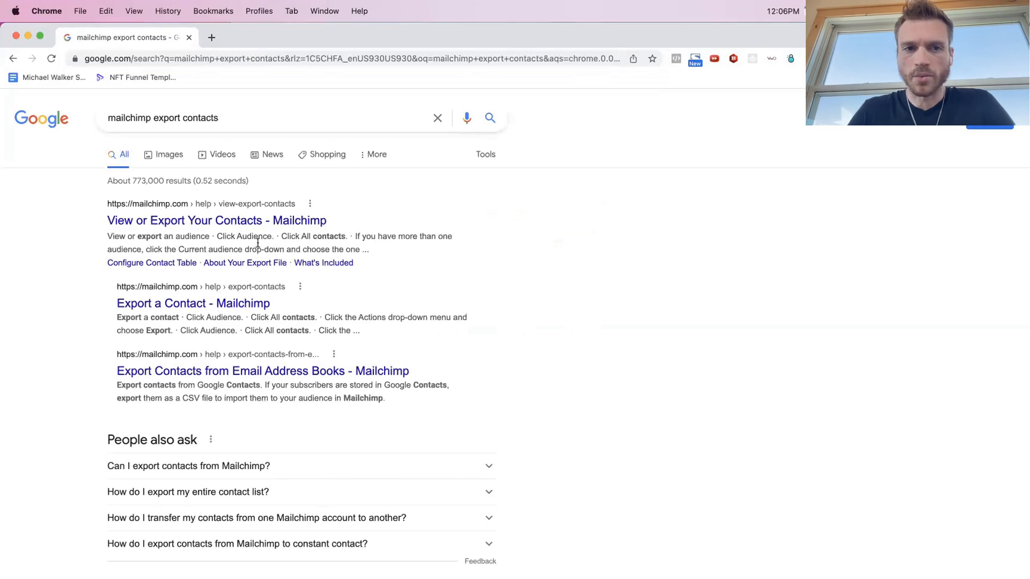
left_click(188, 38)
Export the selected contacts as a CSV file to the Desktop and preview the exported file at a larger size.
left_click(429, 208)
left_click(538, 244)
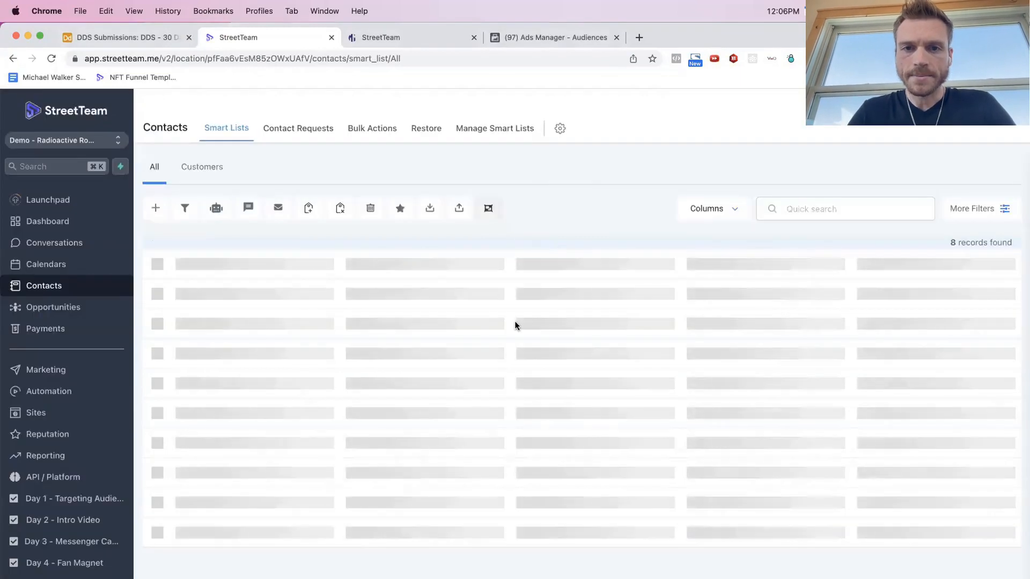
key("Return")
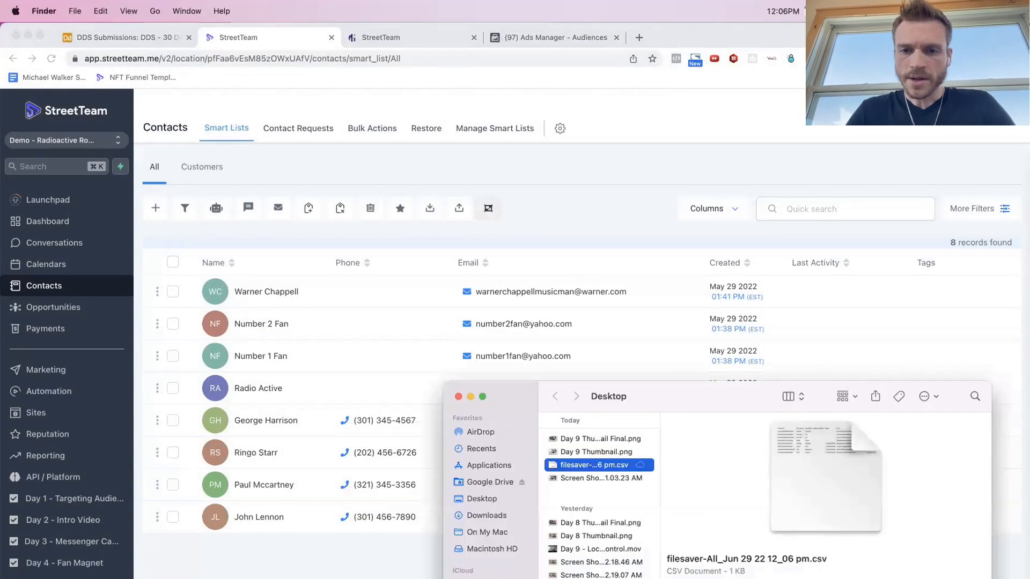
key("space")
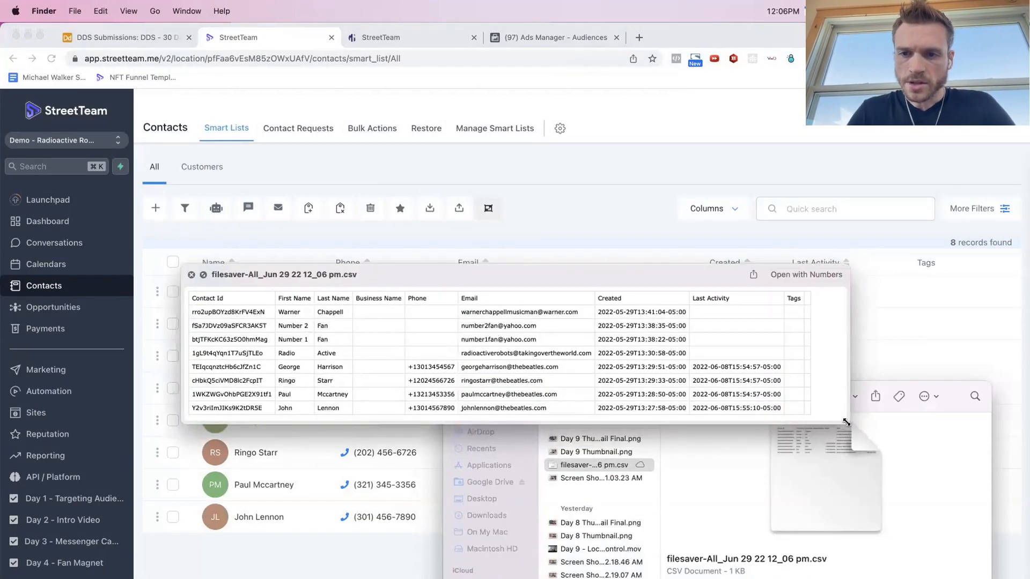
left_click_drag(848, 424, 1022, 578)
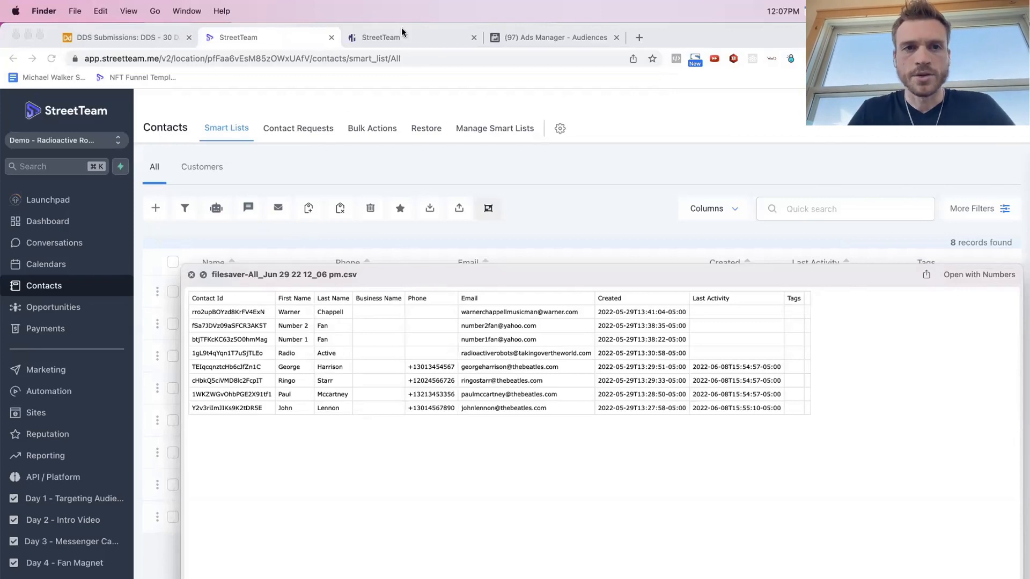
Switch to the Ads Manager Audiences page and look over the overview of all tools.
left_click(539, 37)
left_click(539, 37)
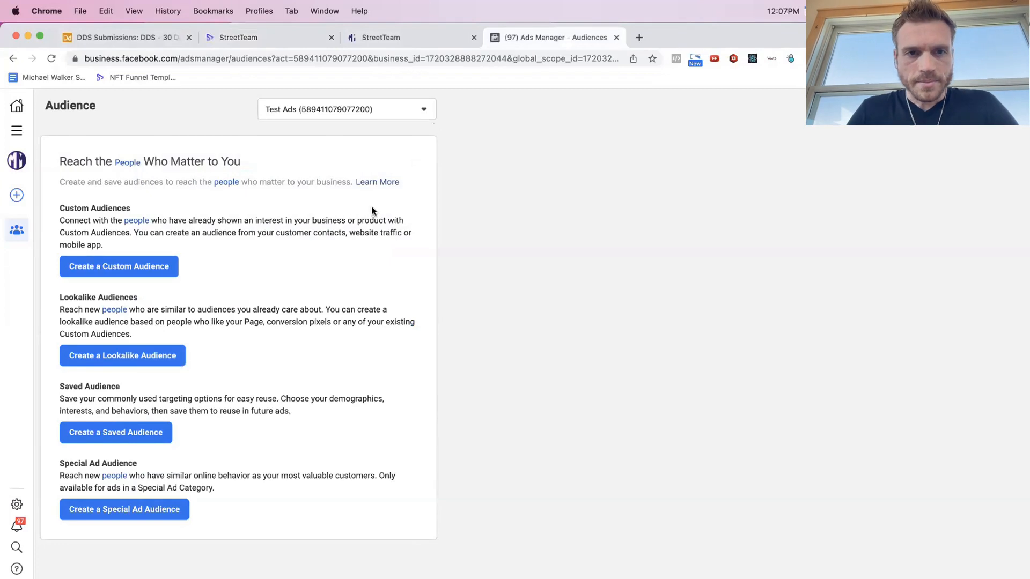
left_click(17, 134)
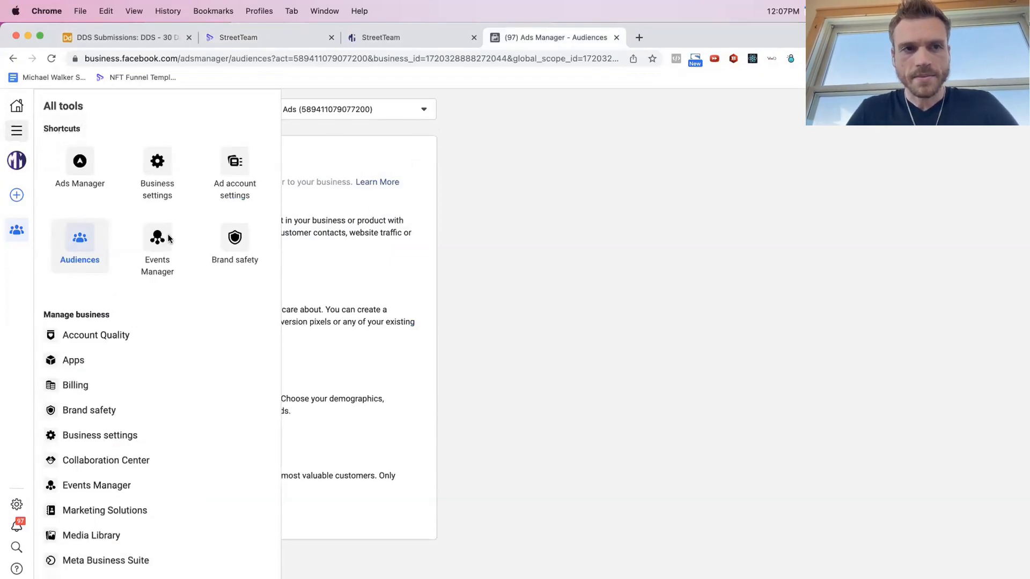
left_click(421, 245)
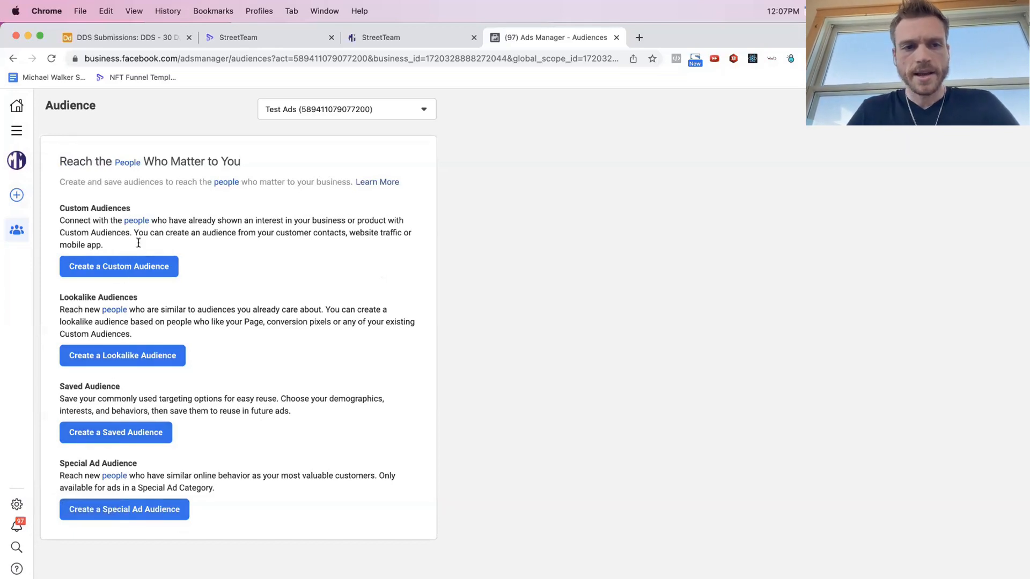
Try setting up a video engagement custom audience of people who have watched 75% of the video.
left_click(123, 269)
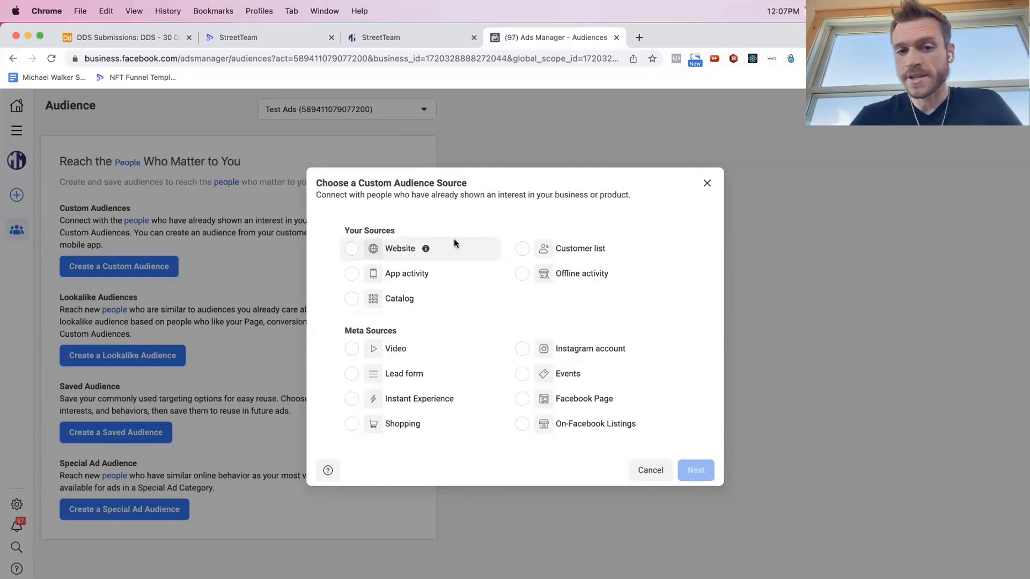
left_click(397, 351)
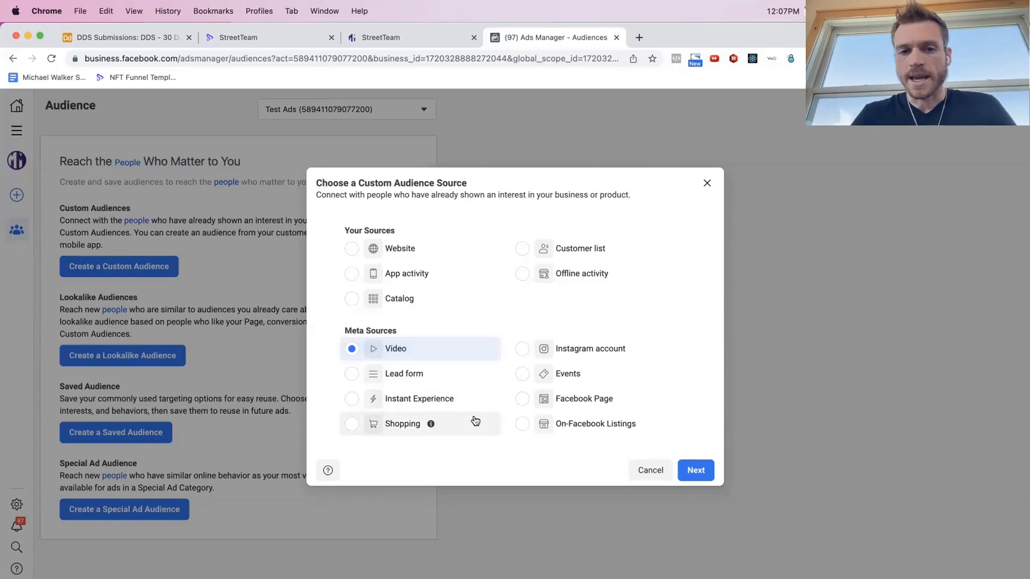
left_click(695, 470)
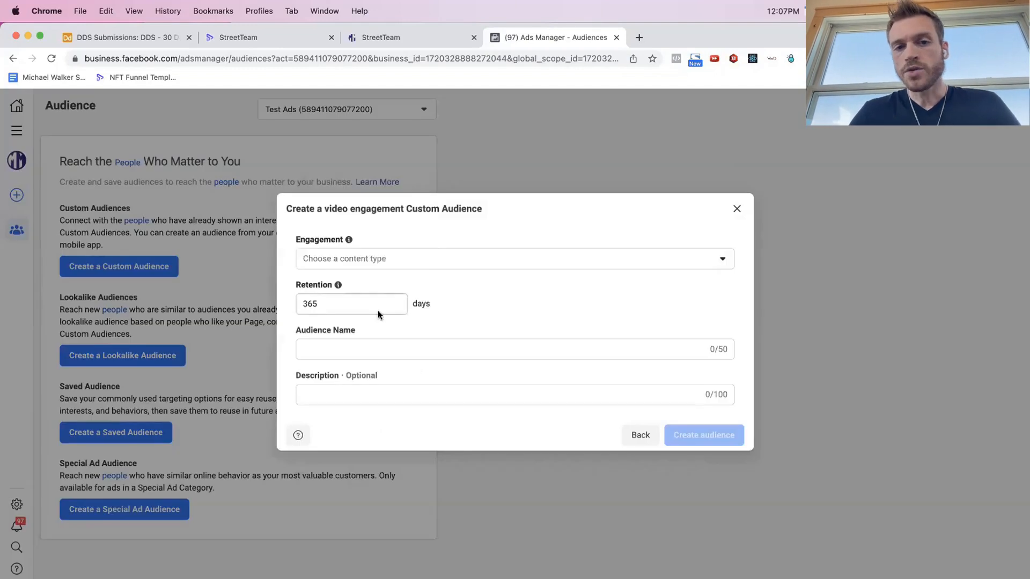
left_click(439, 259)
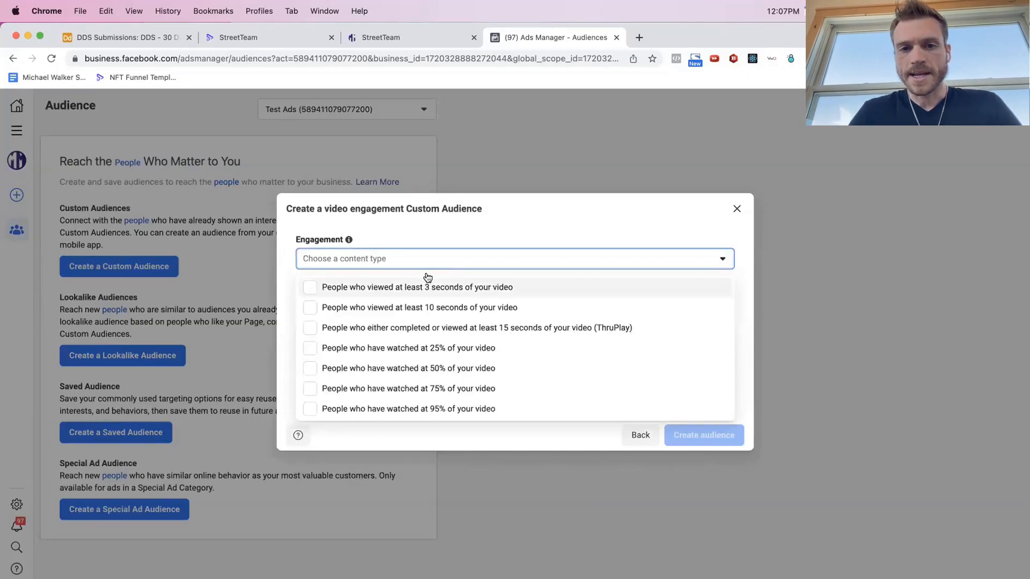
left_click(424, 387)
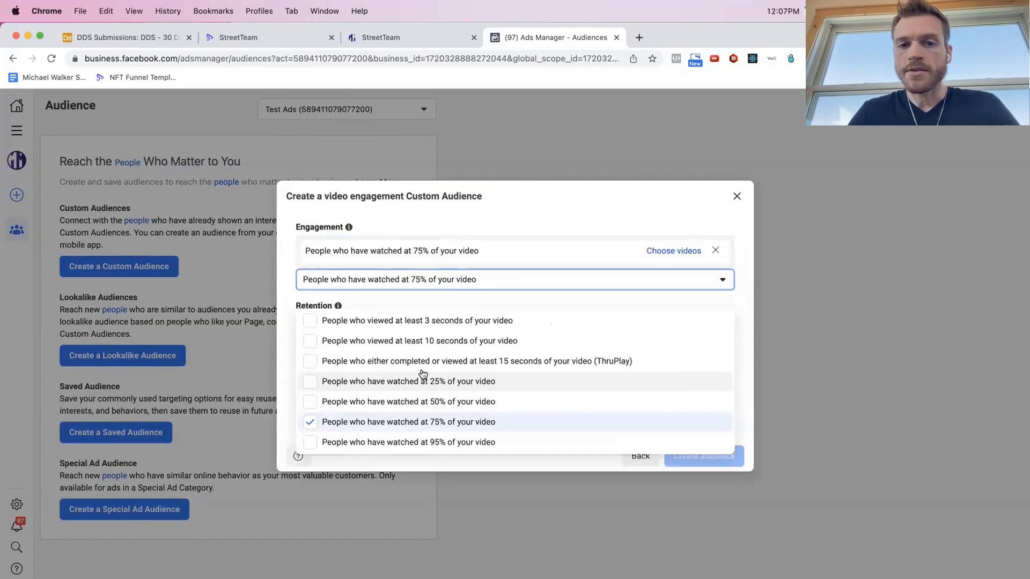
left_click(460, 279)
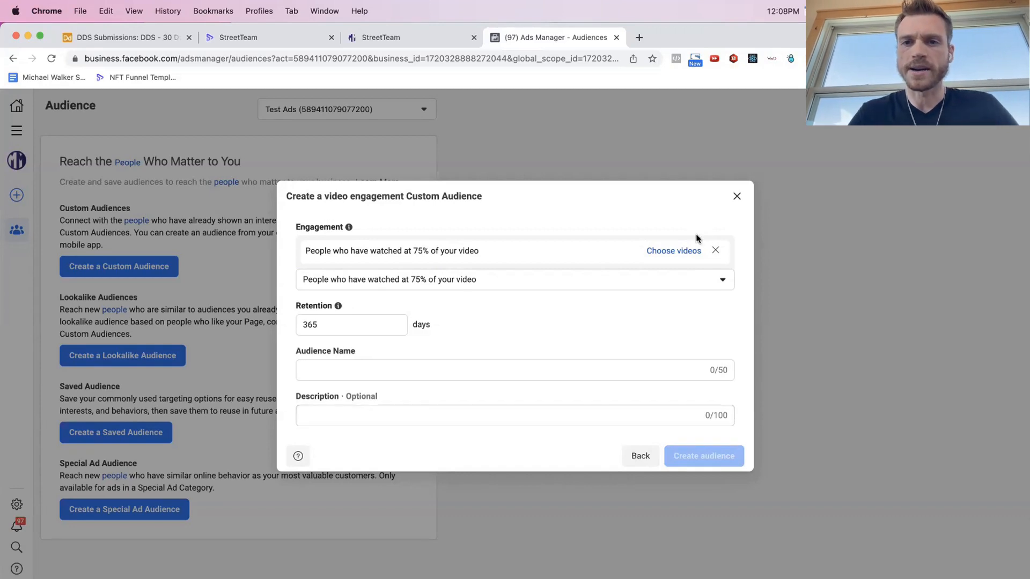
left_click(715, 250)
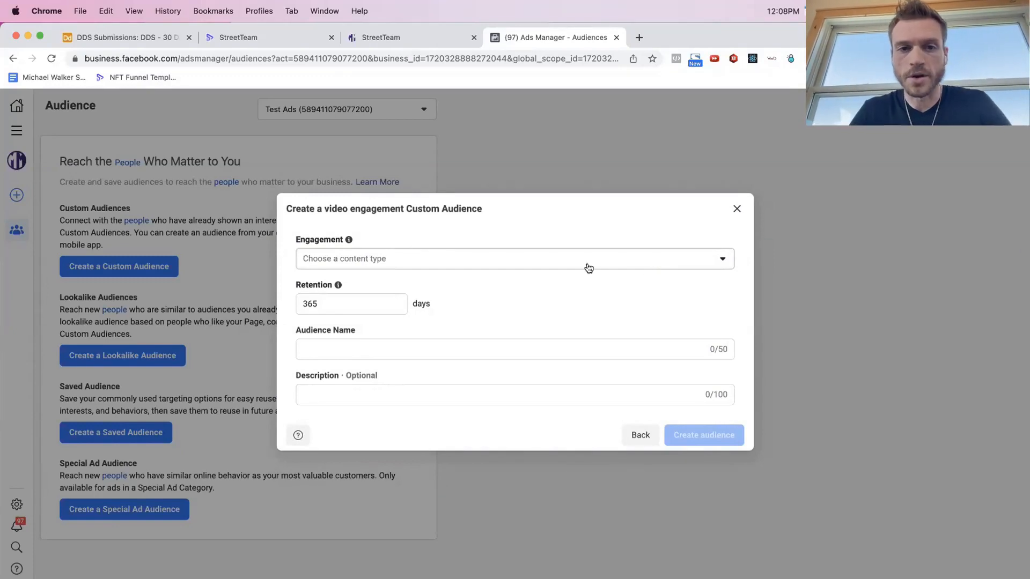
left_click(354, 260)
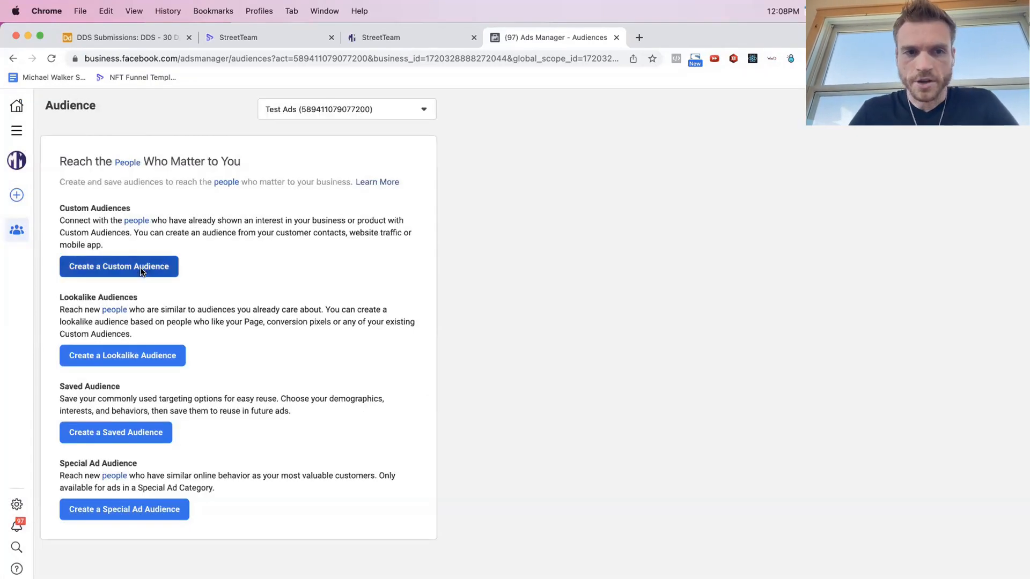
Start a new custom audience that uses Customer list as its source.
left_click(140, 267)
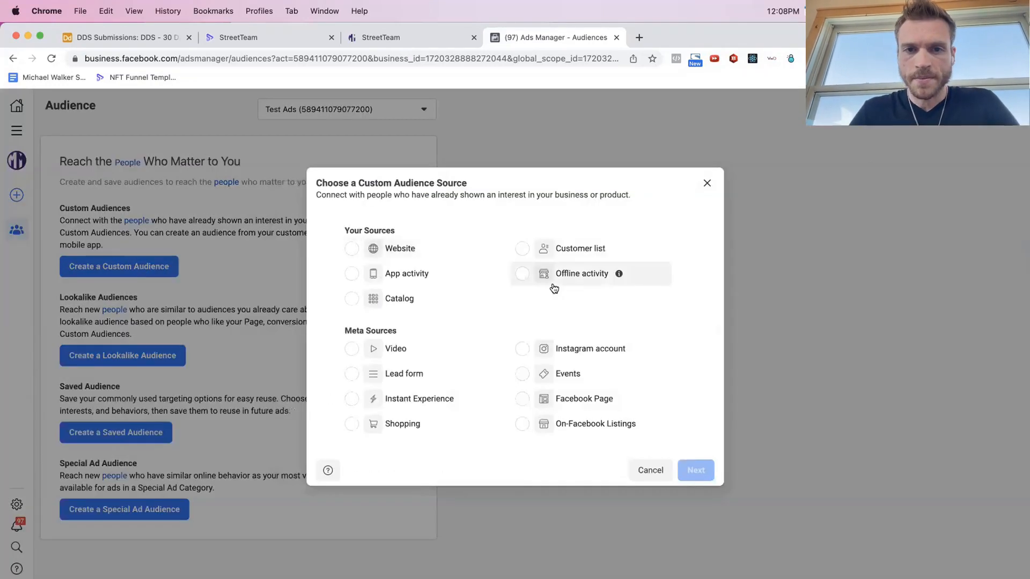
left_click(573, 255)
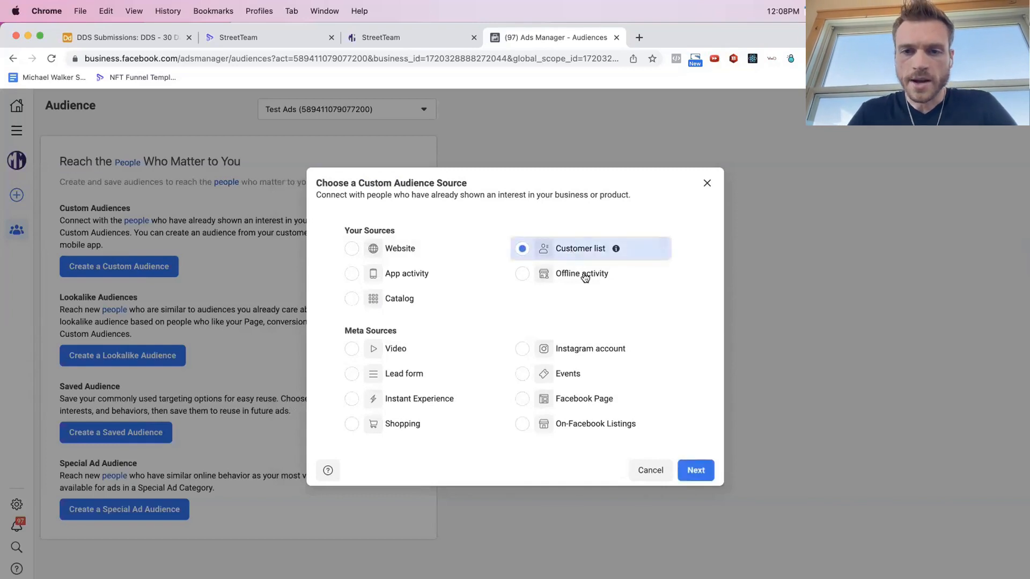
left_click(695, 470)
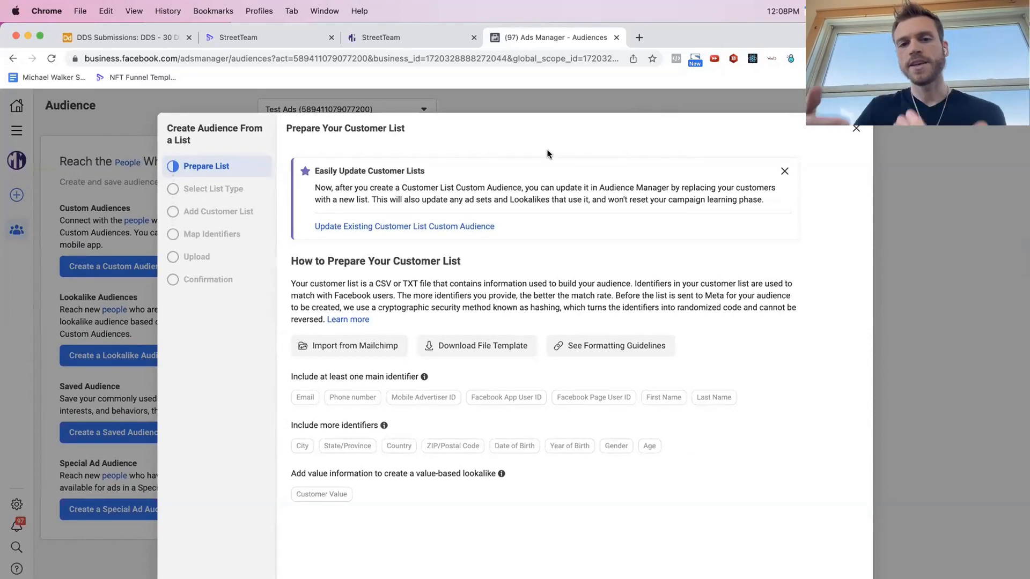
Return to the preview of the exported contacts CSV to check which columns it contains.
key("ctrl+Up")
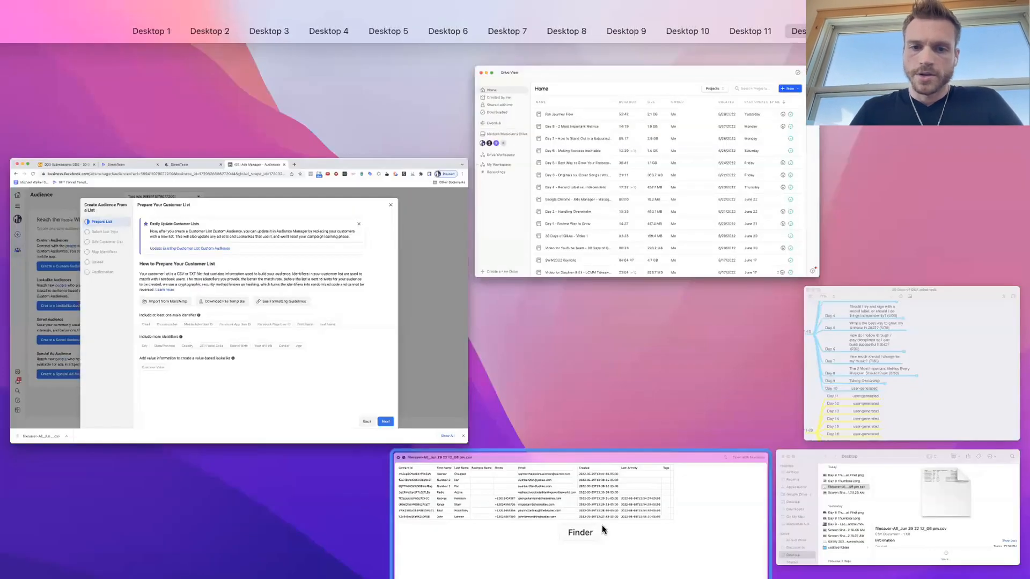
left_click(602, 531)
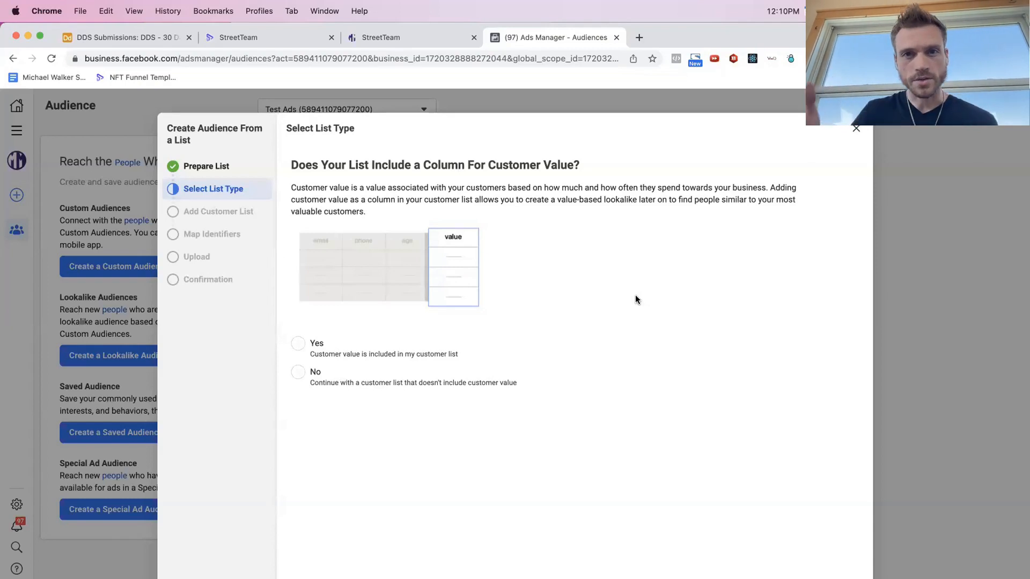
Indicate that customer value is included in the list and add filesaver-All_Jun 29 22 12_09 pm.csv as the customer list file.
left_click(298, 344)
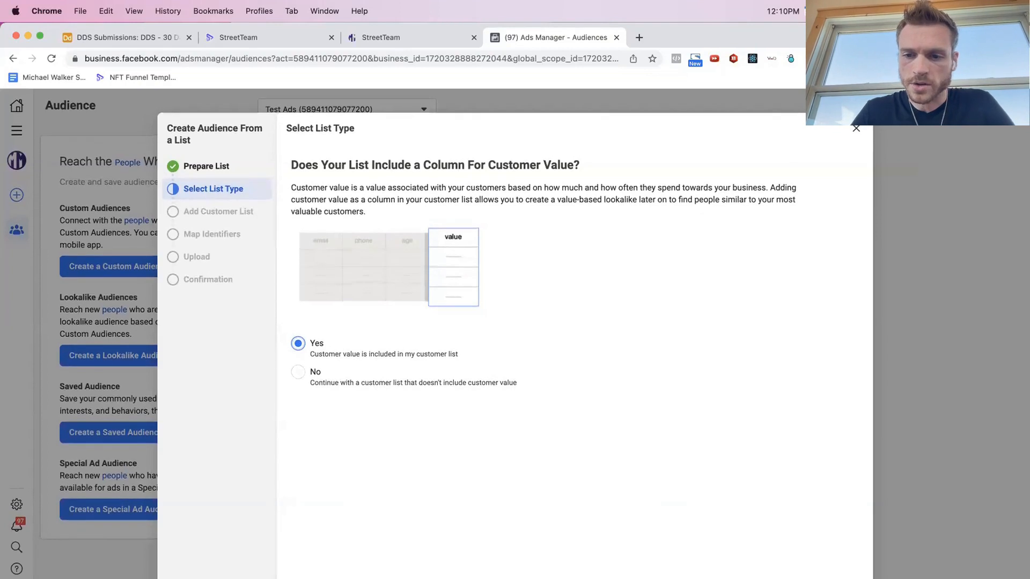
left_click(848, 577)
left_click(595, 218)
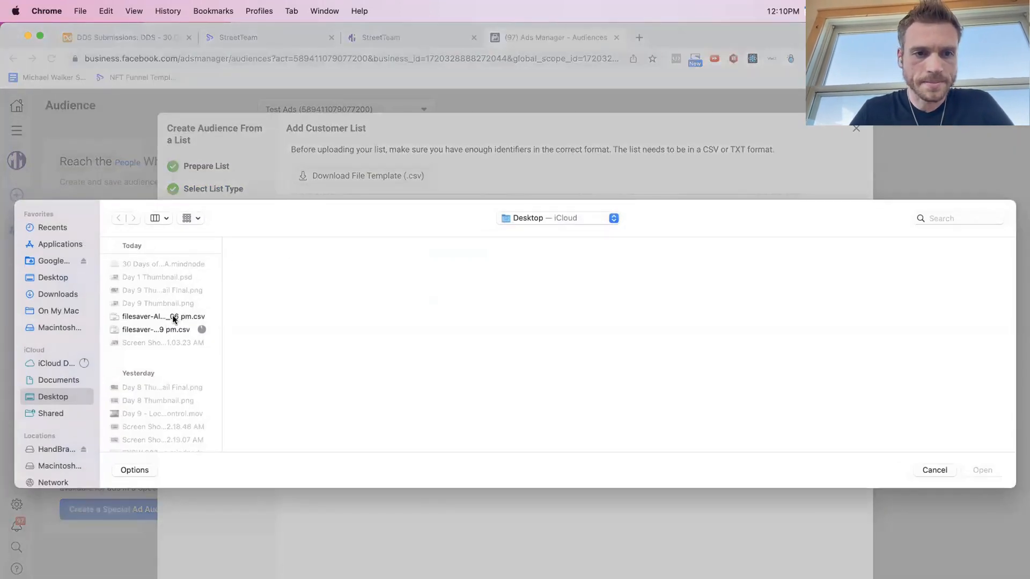
left_click(172, 318)
key("Down")
left_click(173, 319)
key("Down")
key("Return")
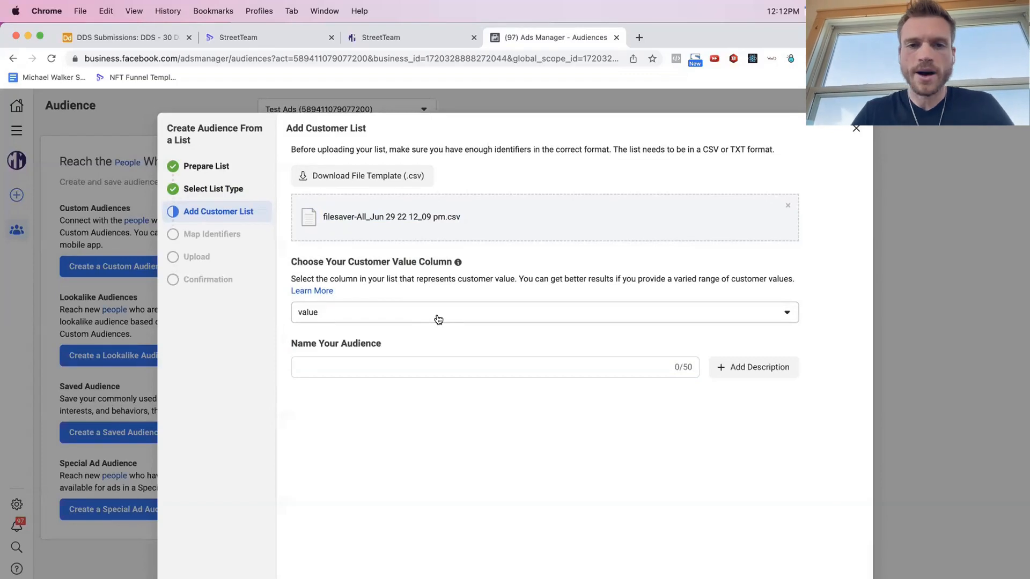
Use the value column as customer value, name the audience All Fanbase, and proceed to identifier mapping.
left_click(438, 319)
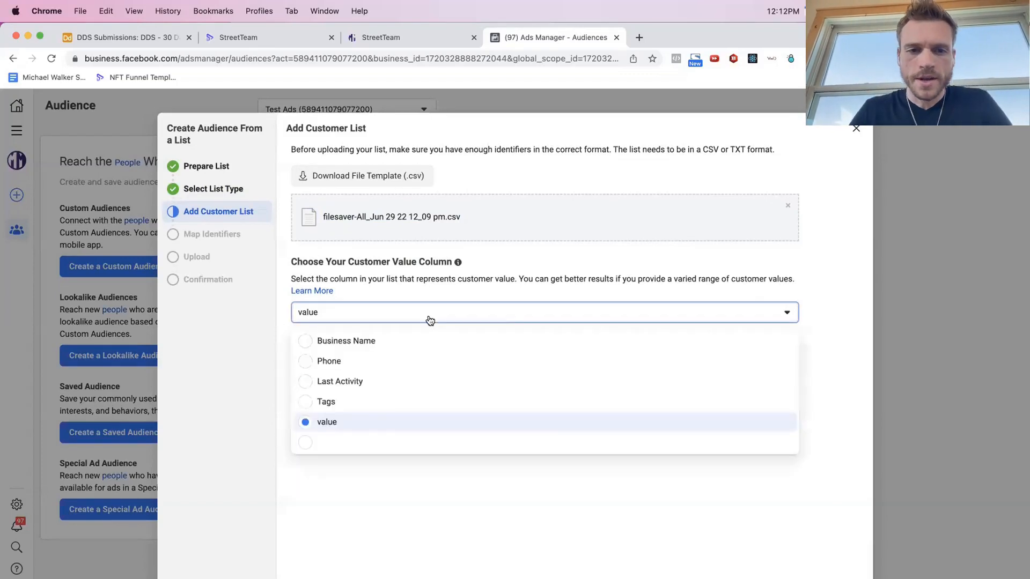
left_click(323, 423)
left_click(352, 370)
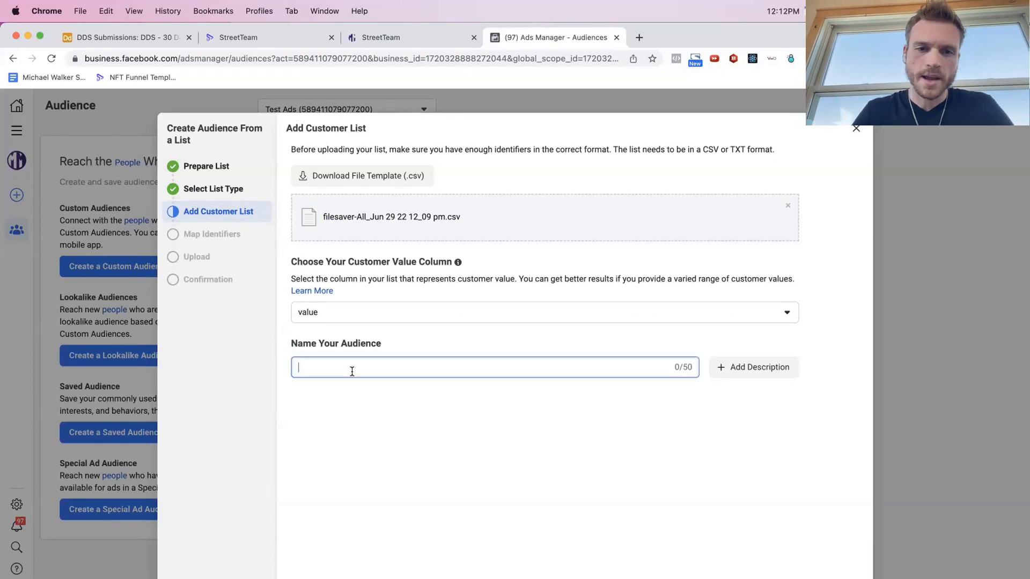
type("All Fanbase")
left_click(426, 421)
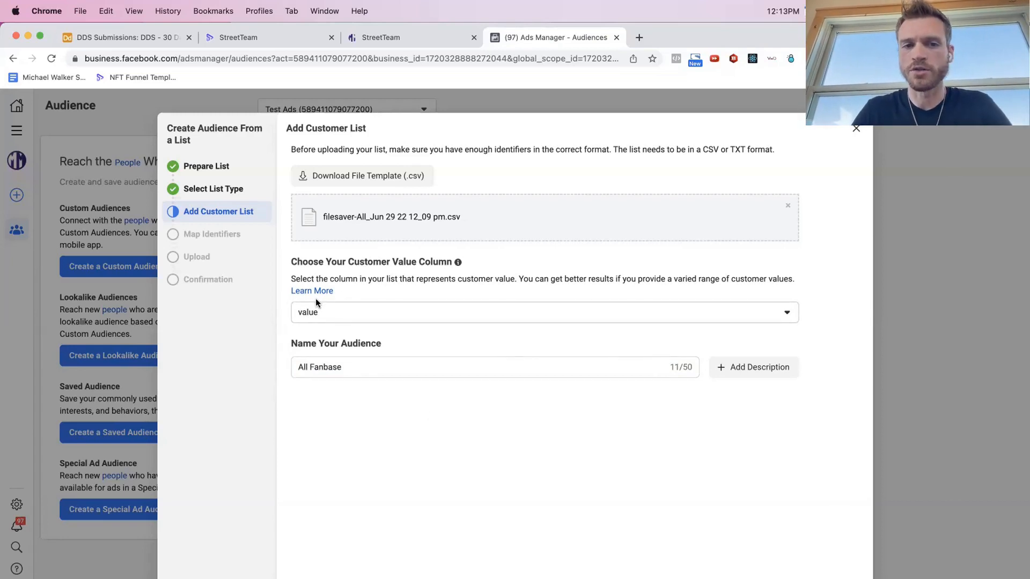
left_click(781, 576)
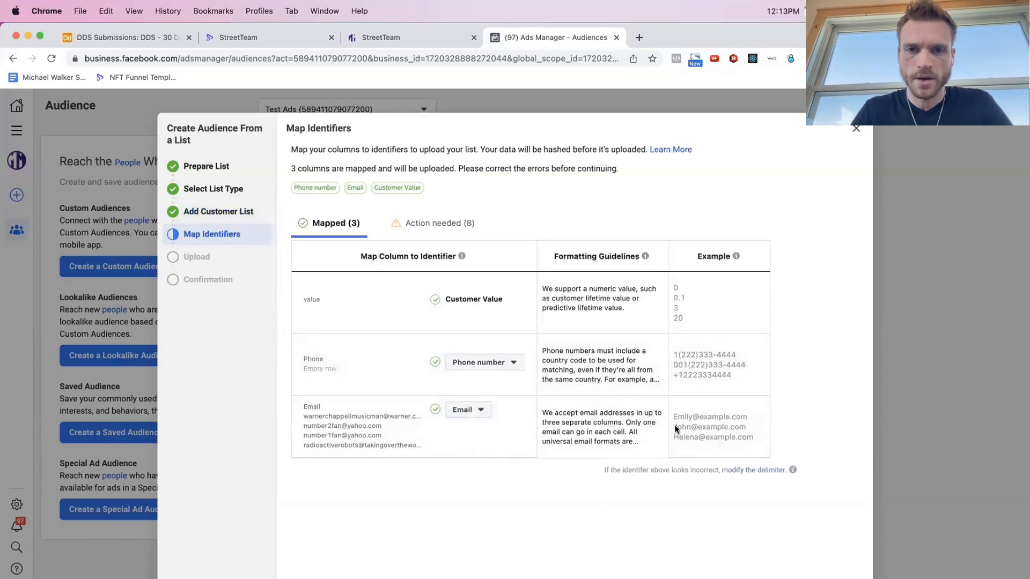
Review which customer list columns are mapped to identifiers and which still need action before uploading.
scroll(671, 266, "down", 1)
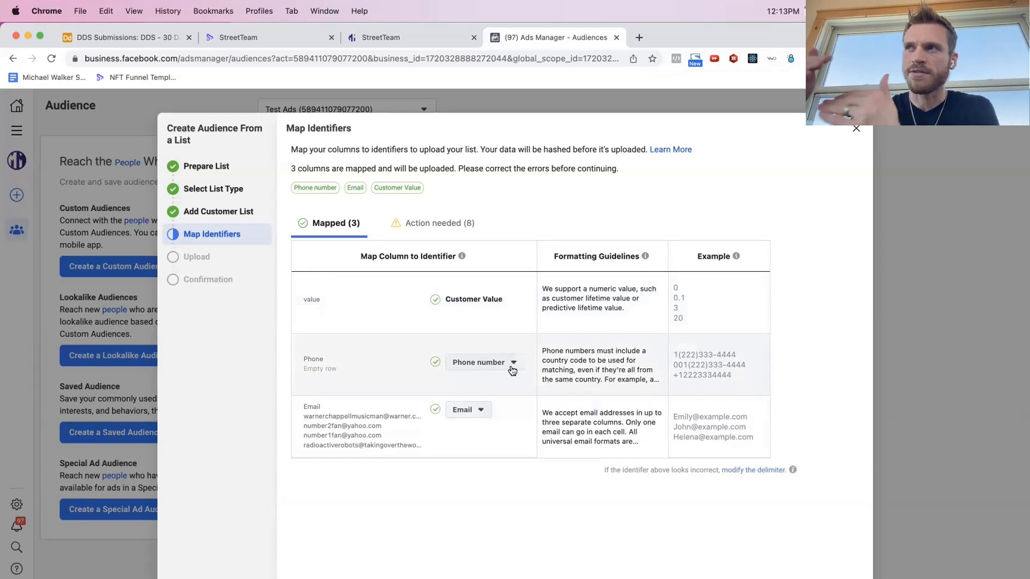
left_click(493, 363)
left_click(491, 363)
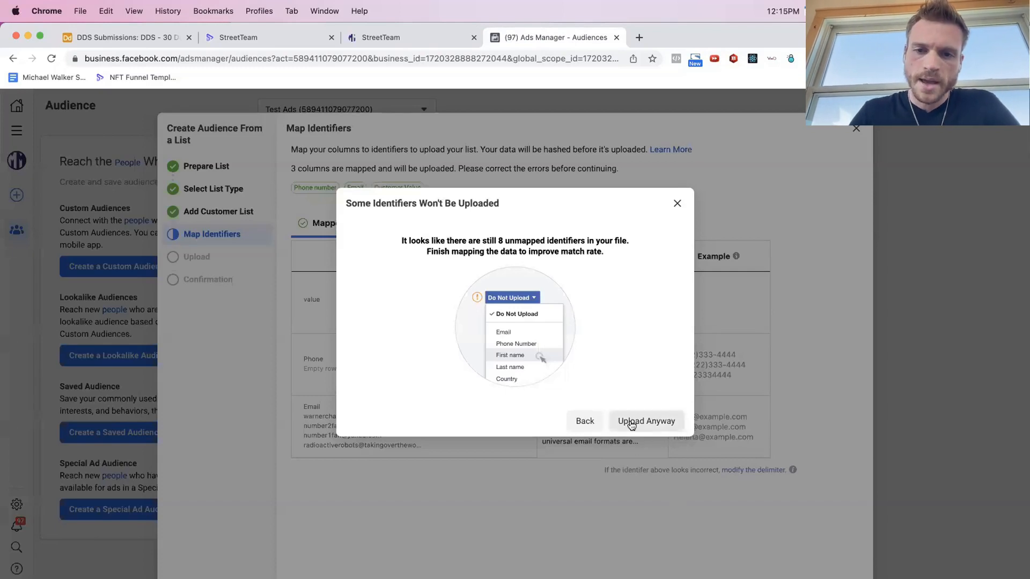
left_click(585, 421)
left_click(437, 224)
scroll(471, 487, "down", 3)
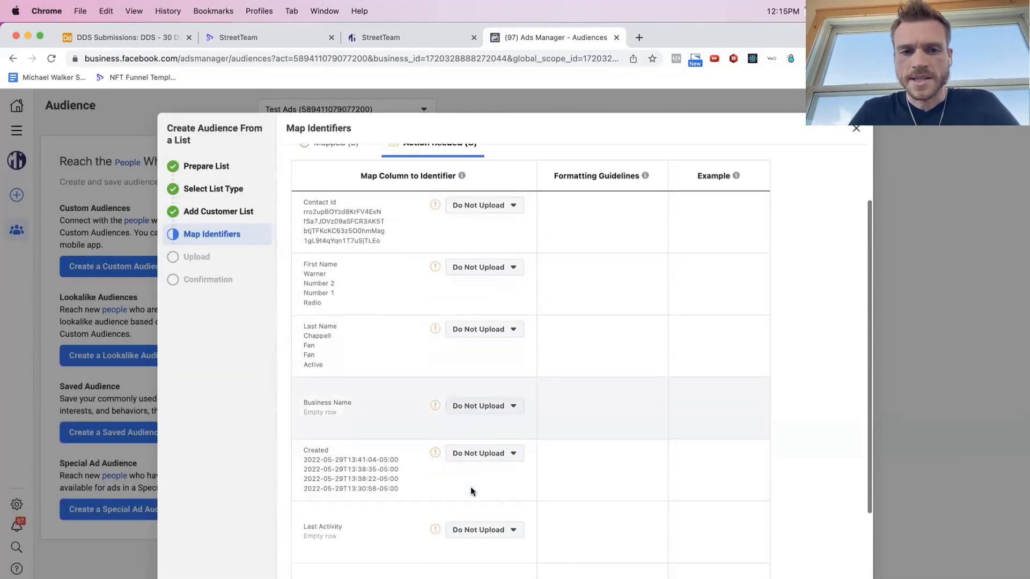
scroll(471, 483, "up", 5)
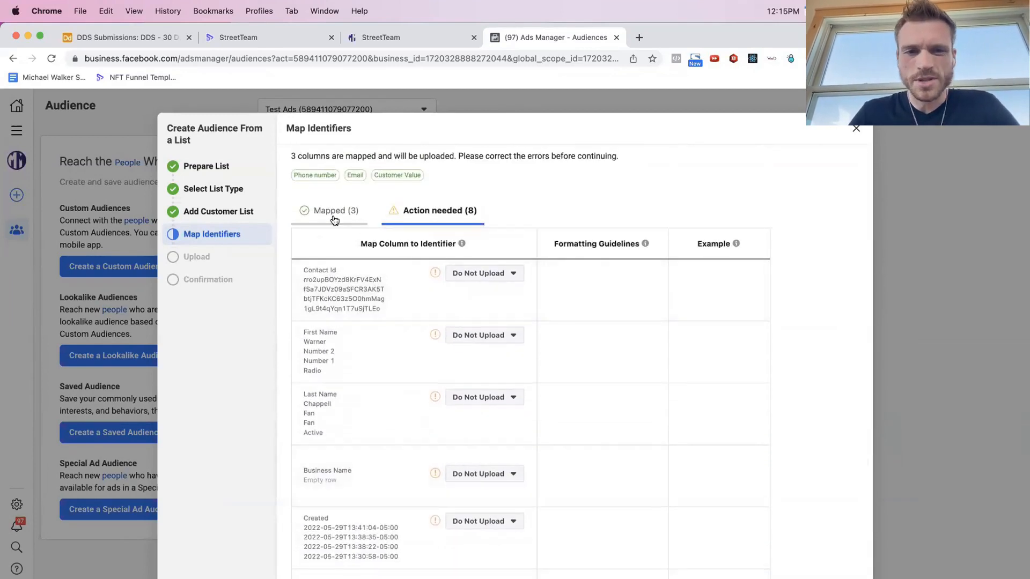
left_click(334, 213)
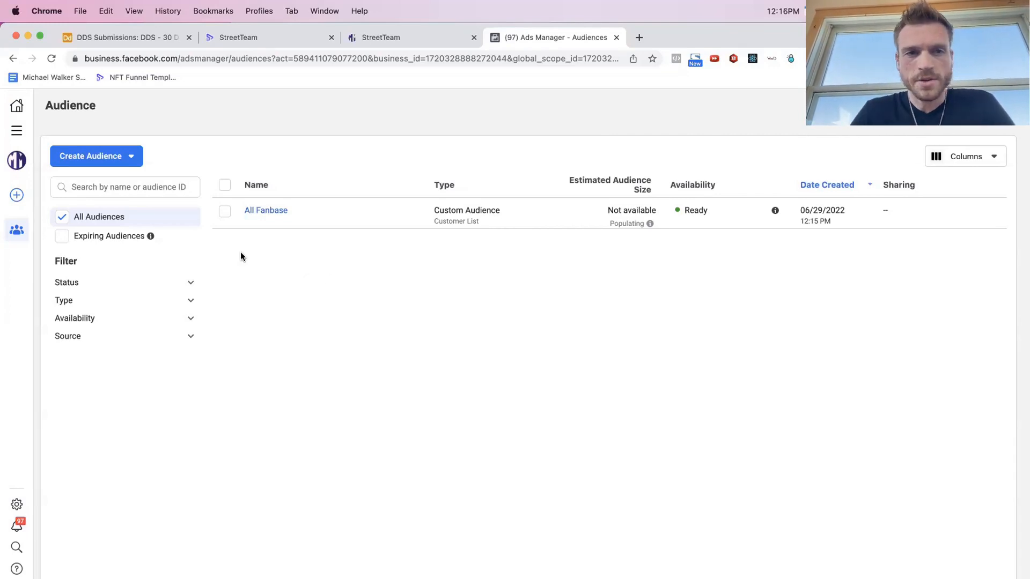
Open the details of the All Fanbase audience and start creating a lookalike audience from it.
left_click(225, 217)
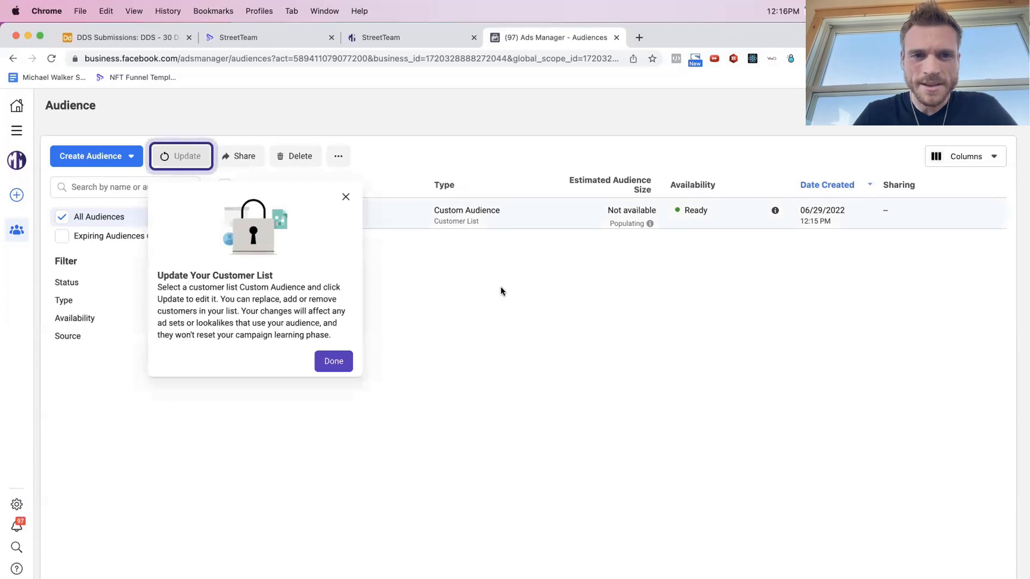
left_click(332, 362)
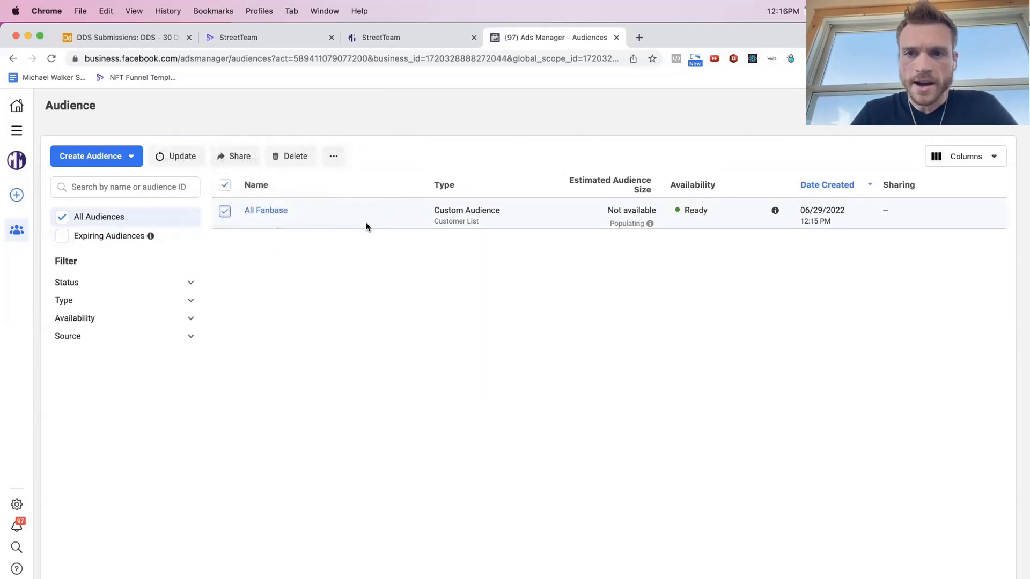
left_click(270, 211)
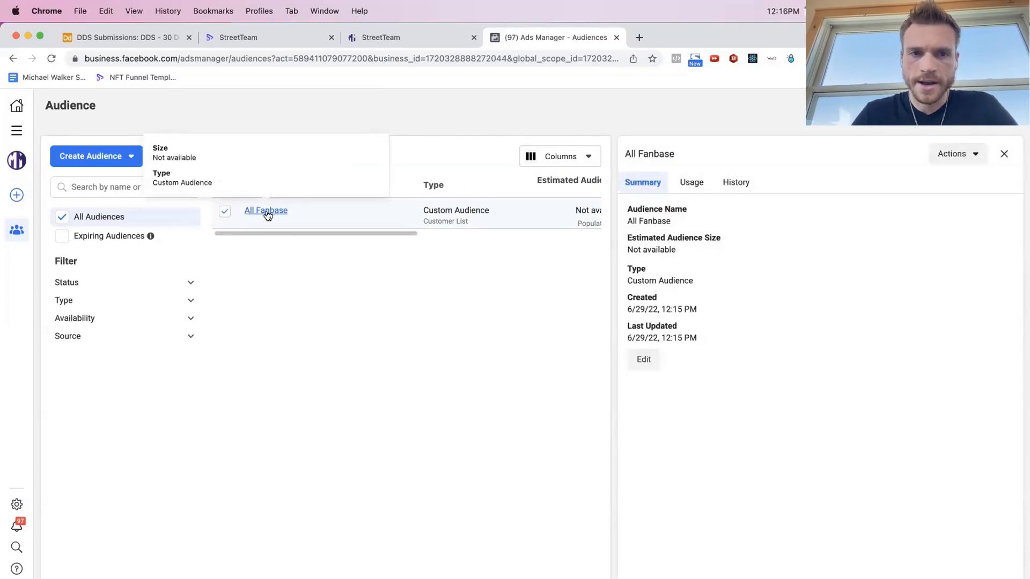
left_click(957, 155)
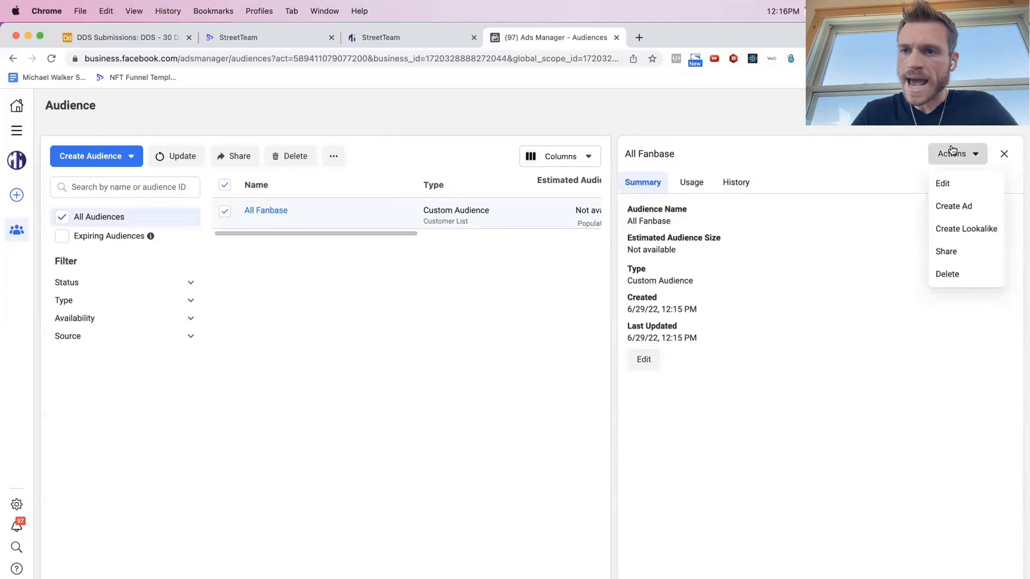
left_click(964, 228)
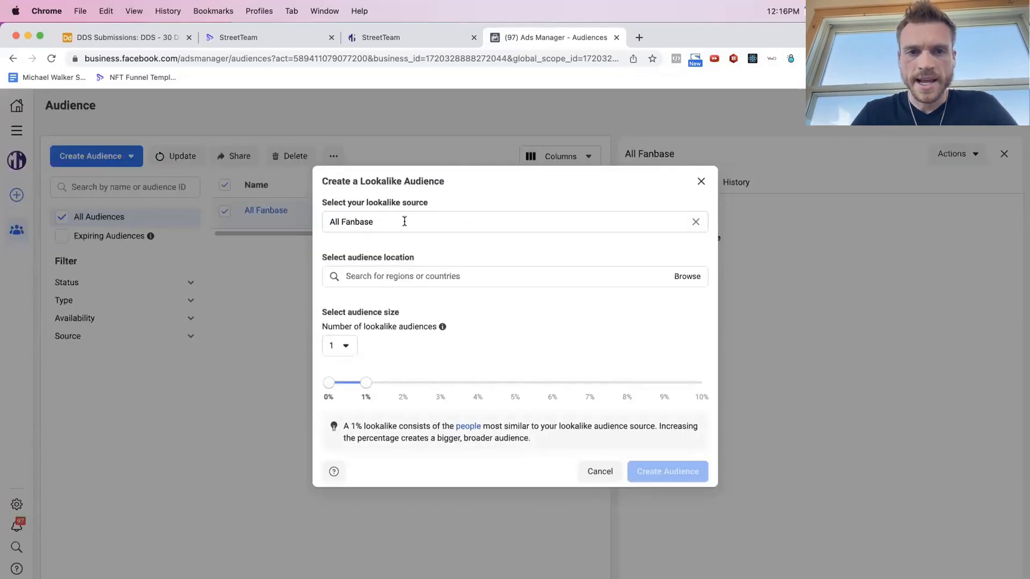
Set the lookalike audience's location to United States.
left_click(377, 272)
type("united")
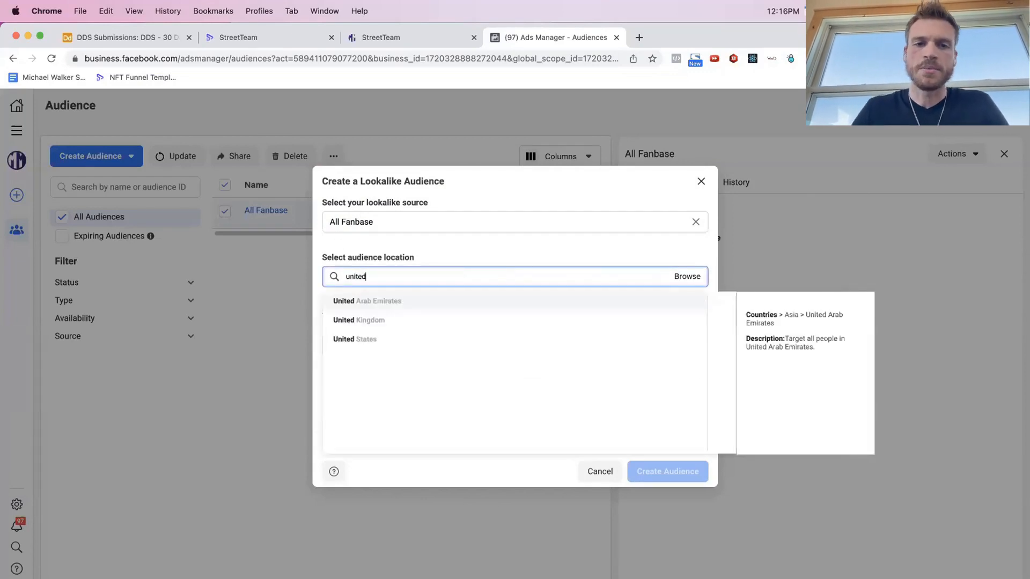
left_click(420, 339)
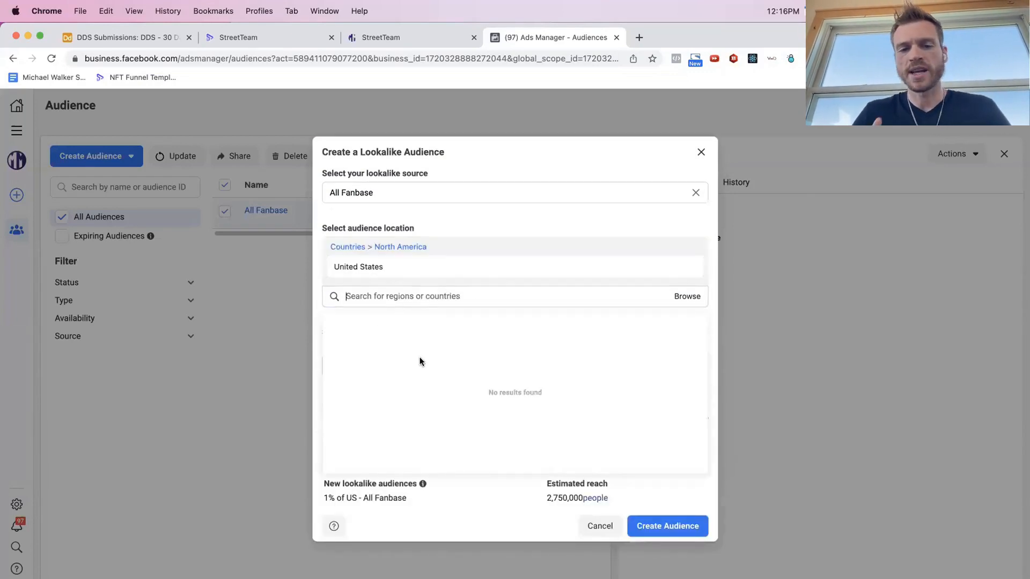
left_click(449, 209)
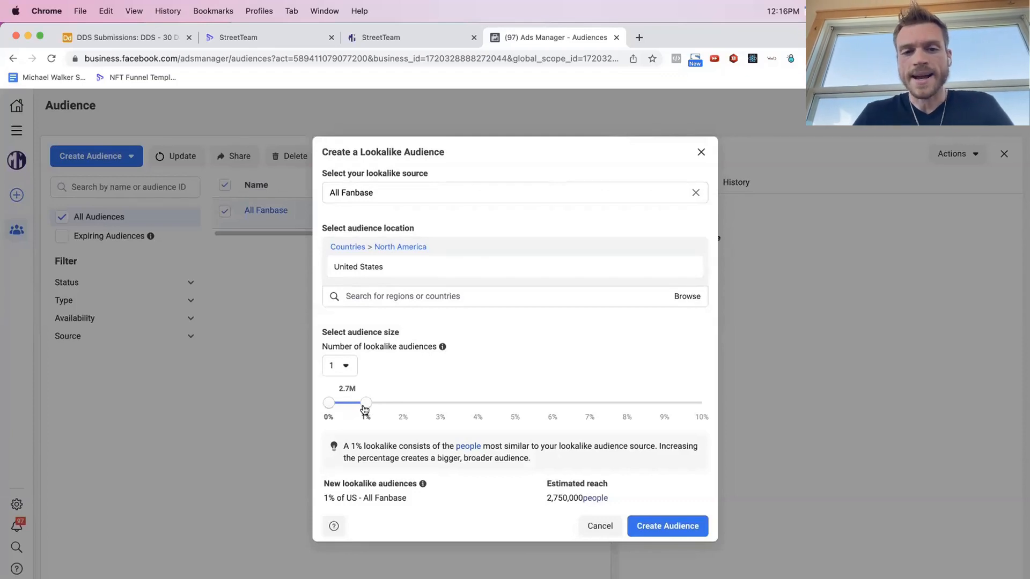
Compare the lookalike's estimated reach at audience sizes of 10% and 1%, ending on 1%.
left_click_drag(364, 410, 745, 398)
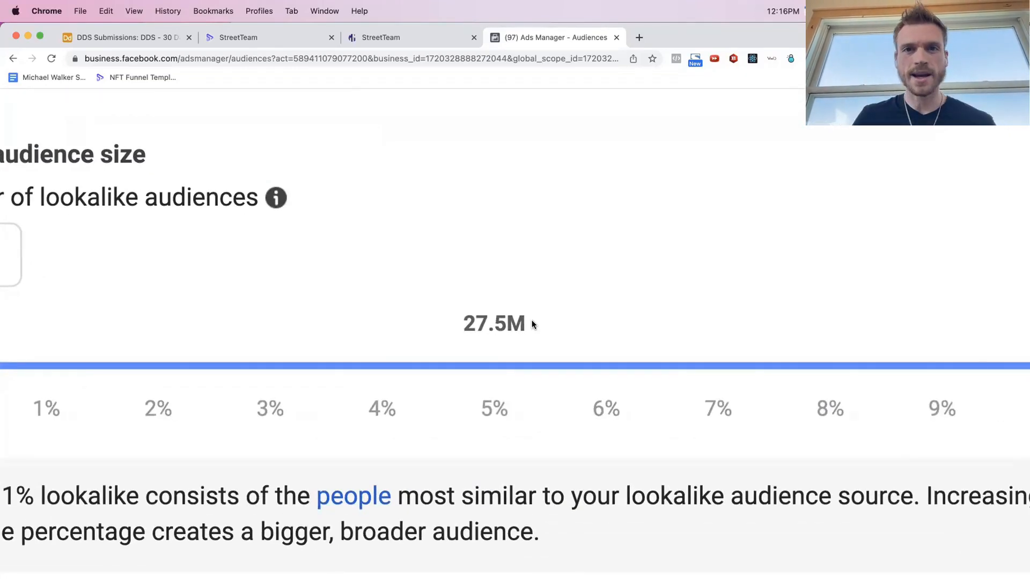
left_click_drag(548, 319, 454, 324)
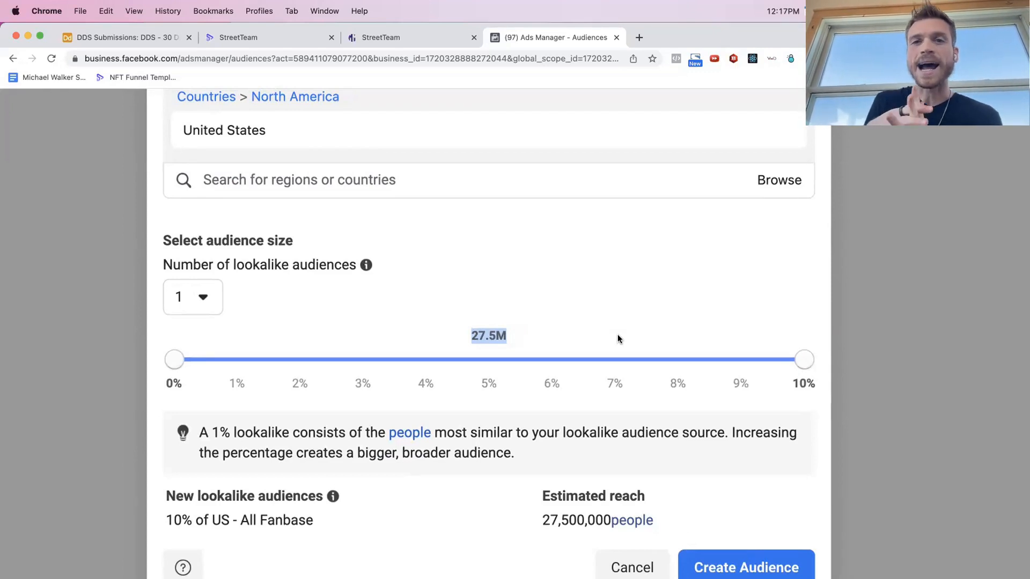
left_click_drag(804, 359, 237, 359)
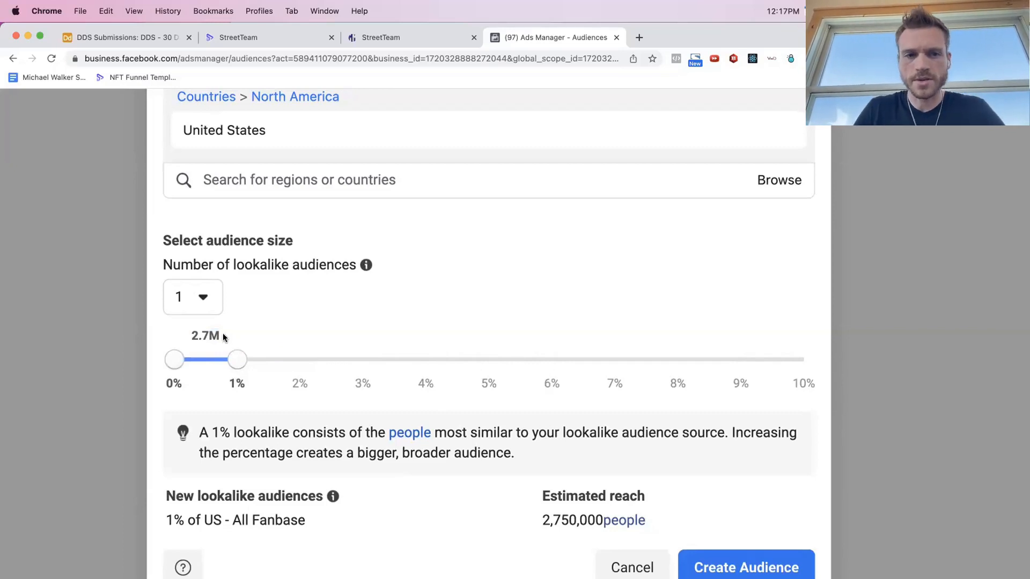
left_click_drag(223, 333, 186, 336)
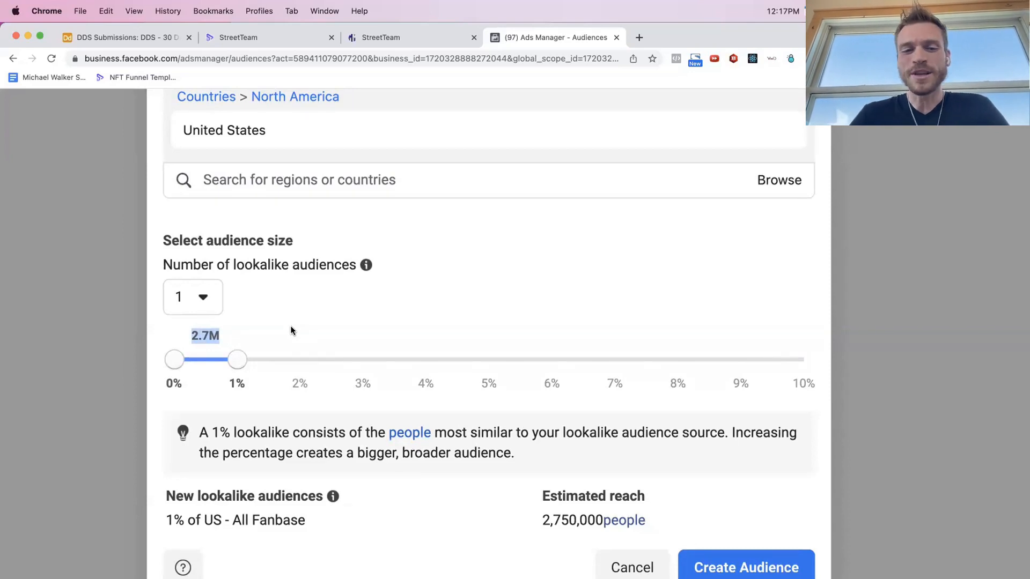
left_click(269, 335)
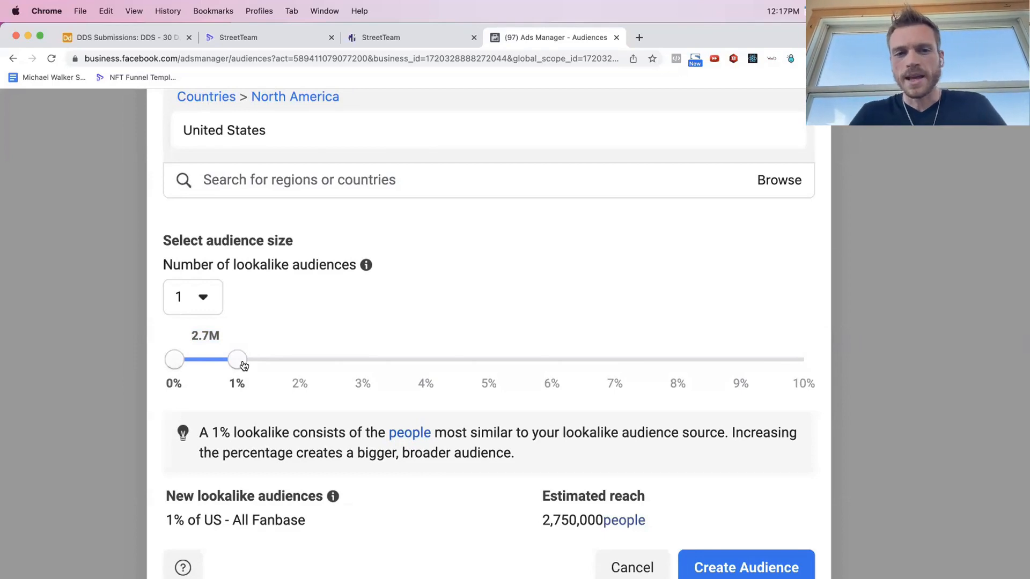
left_click_drag(238, 363, 841, 381)
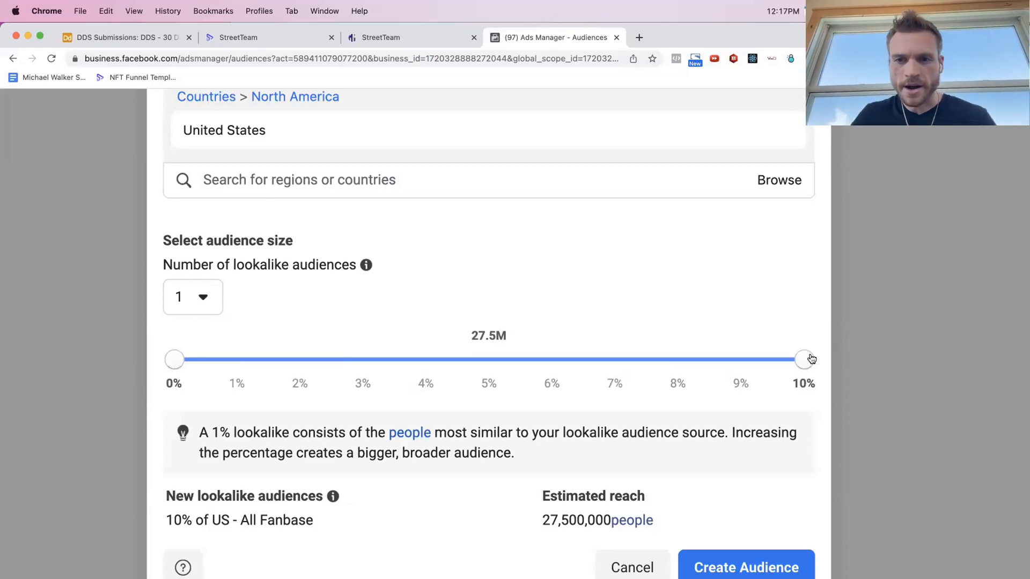
left_click_drag(810, 359, 265, 365)
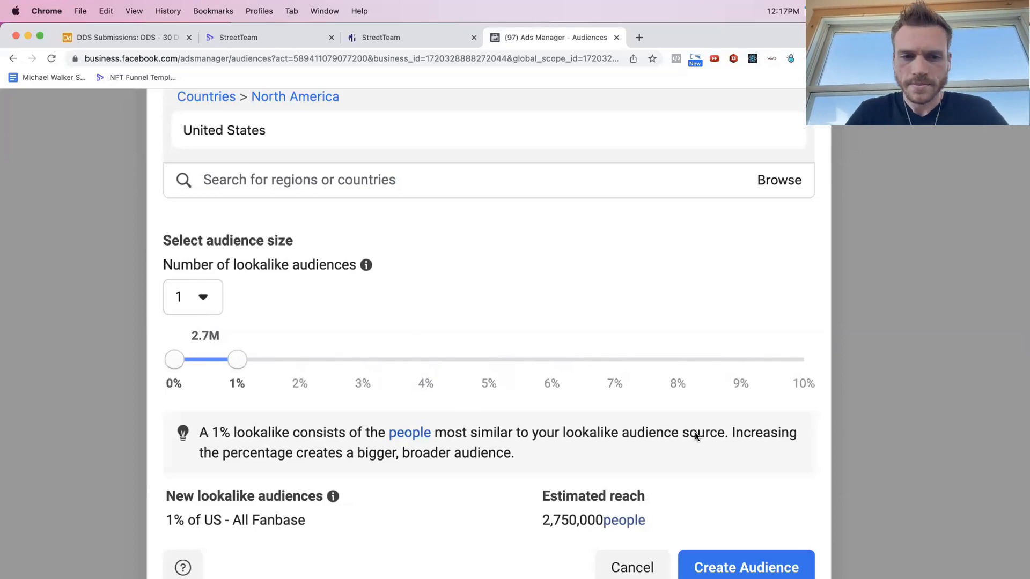
Create the 1% United States lookalike of All Fanbase and check the audiences' estimated size and availability.
key("super+0")
left_click(743, 526)
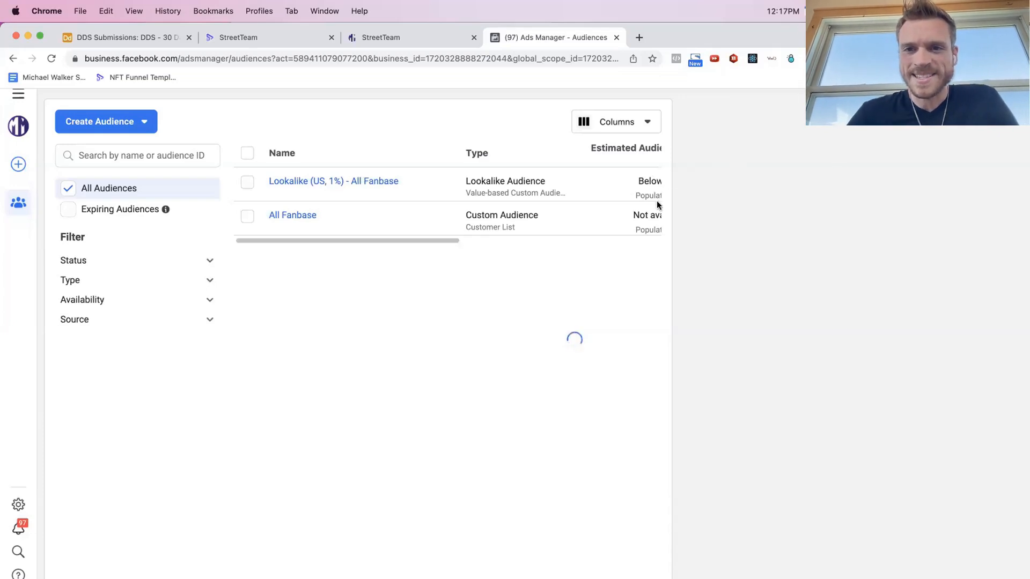
scroll(539, 193, "right", 6)
scroll(539, 198, "left", 3)
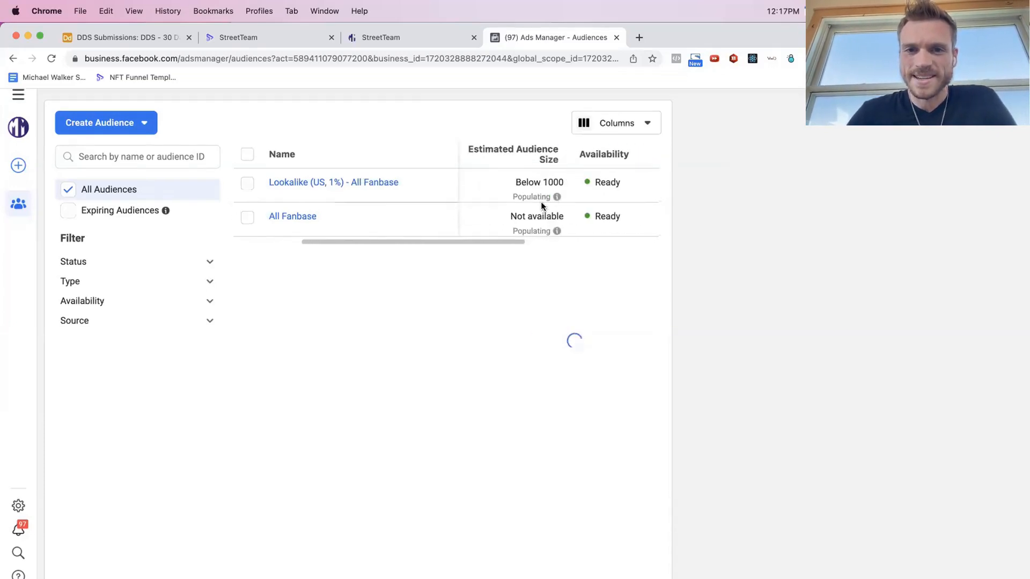
mouse_move(556, 230)
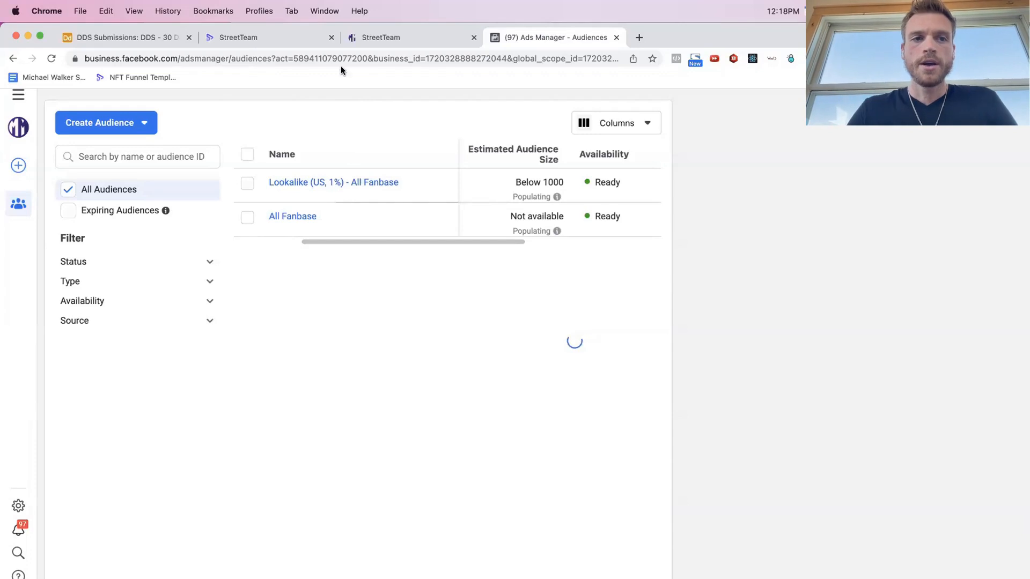
Go to the campaign overview and open the ad sets of VTH Example Campaign.
left_click(27, 101)
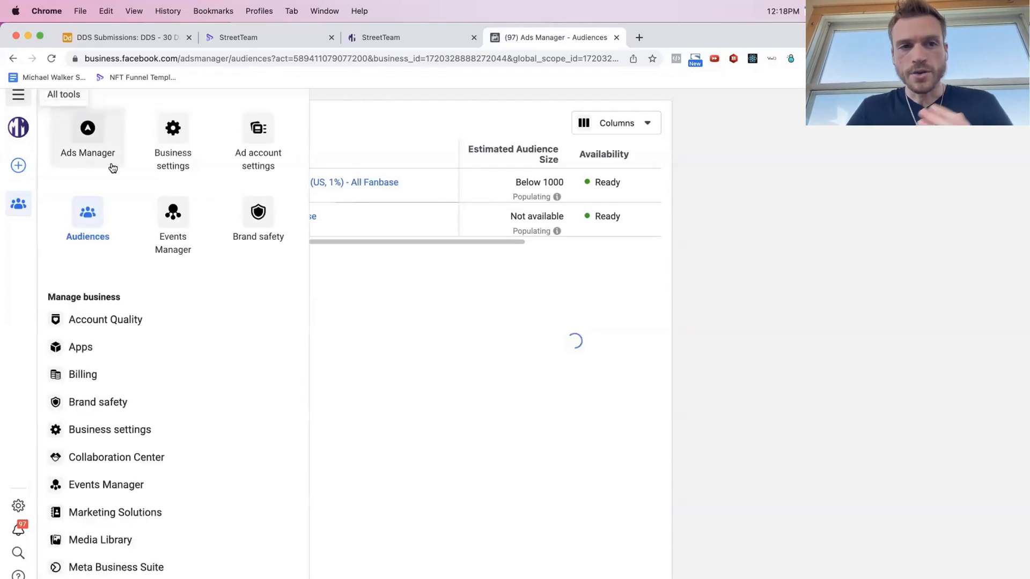
left_click(91, 136)
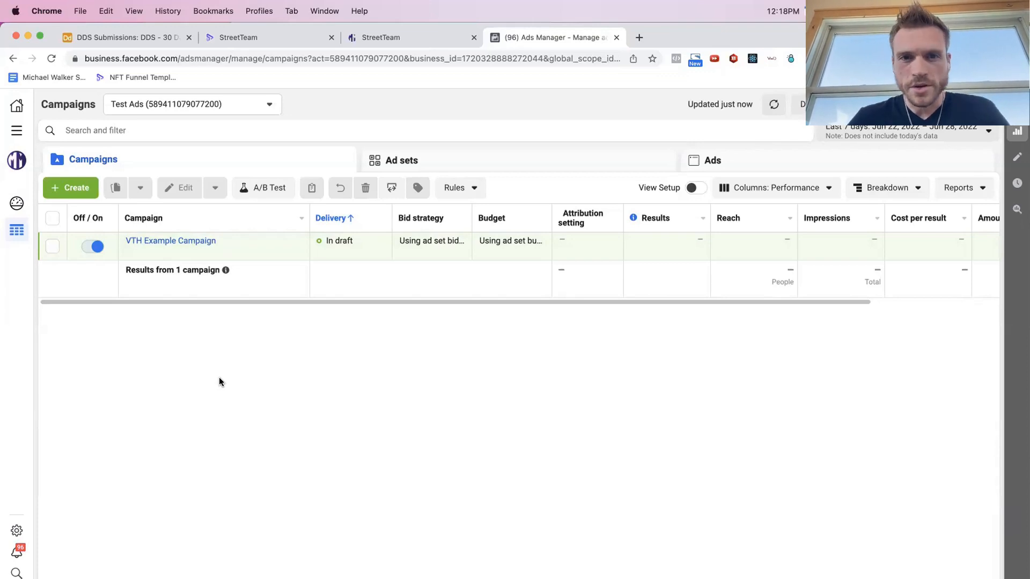
left_click(167, 241)
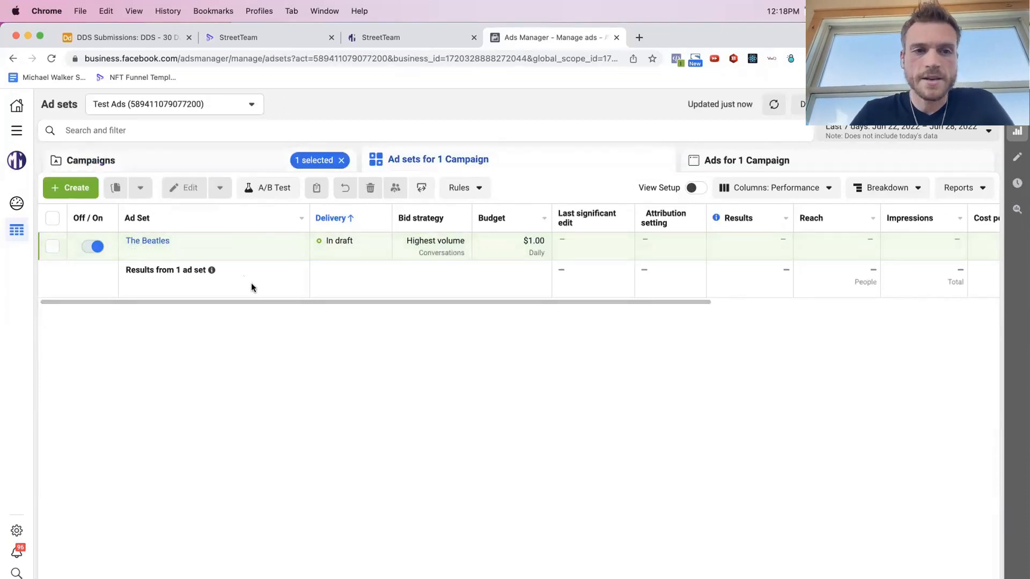
Duplicate The Beatles ad set once within its original campaign.
left_click(52, 246)
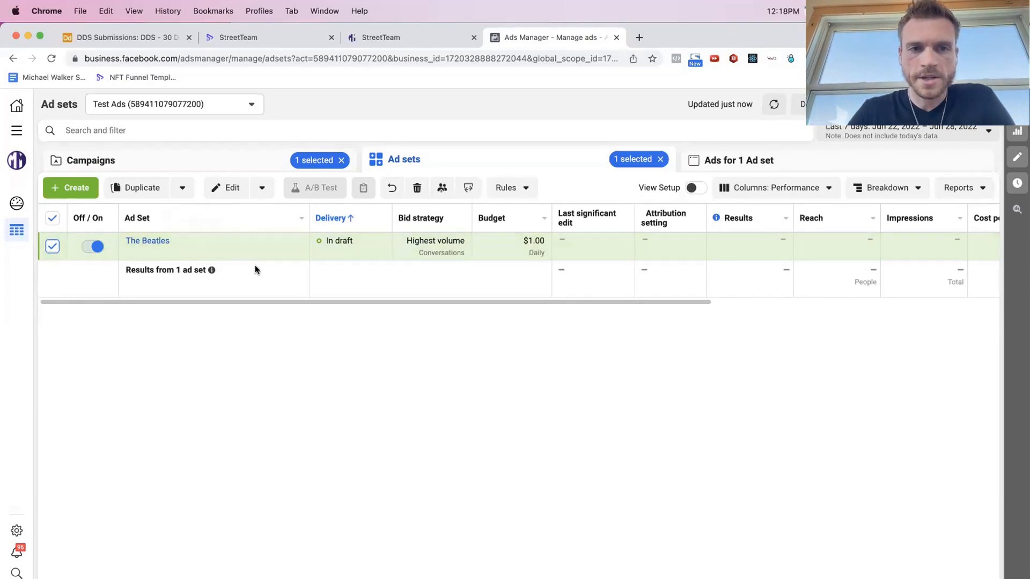
left_click(226, 261)
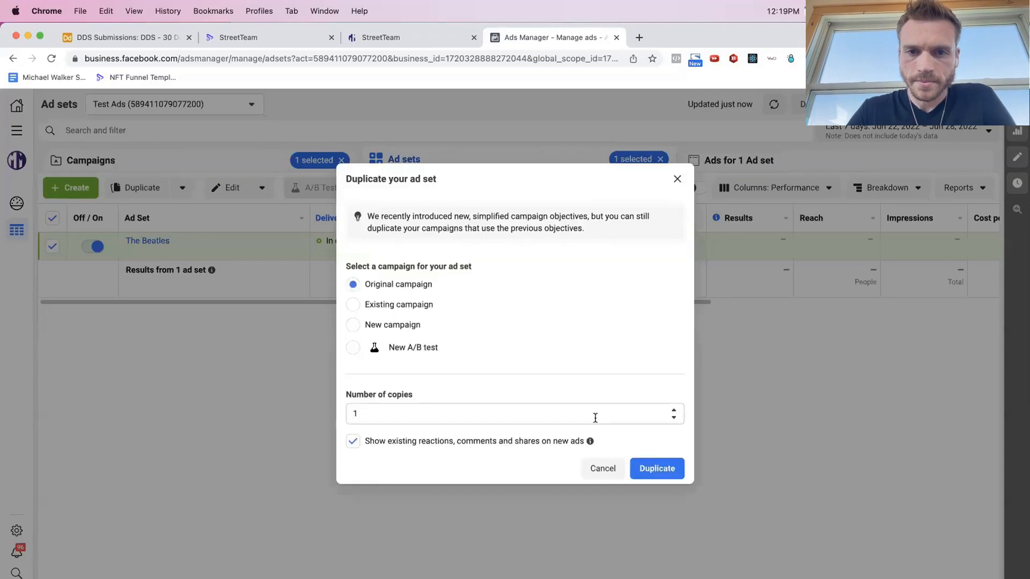
left_click(676, 515)
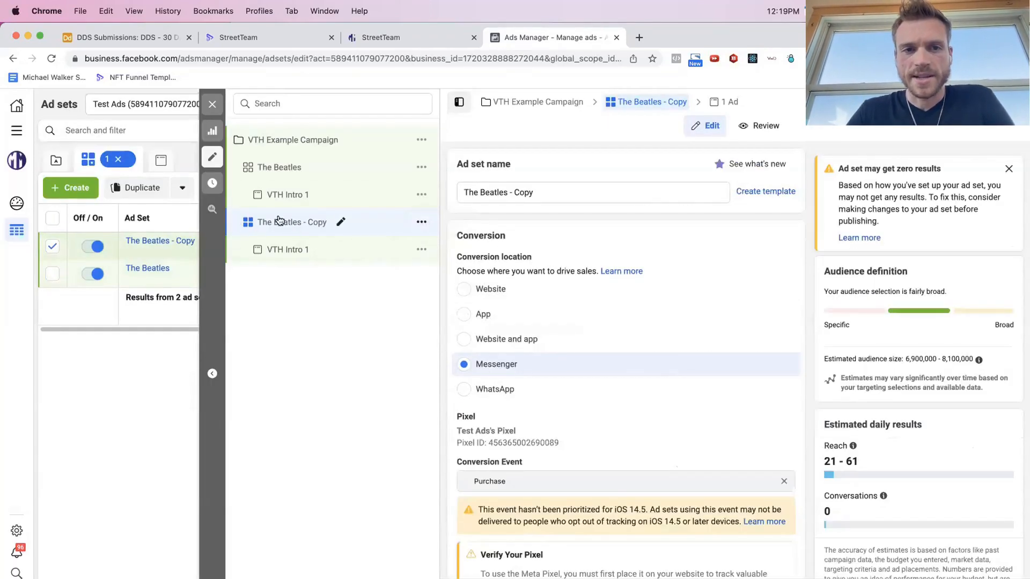
Rename the duplicated The Beatles ad set to "All Fans Lookalike".
triple_click(562, 194)
key("BackSpace")
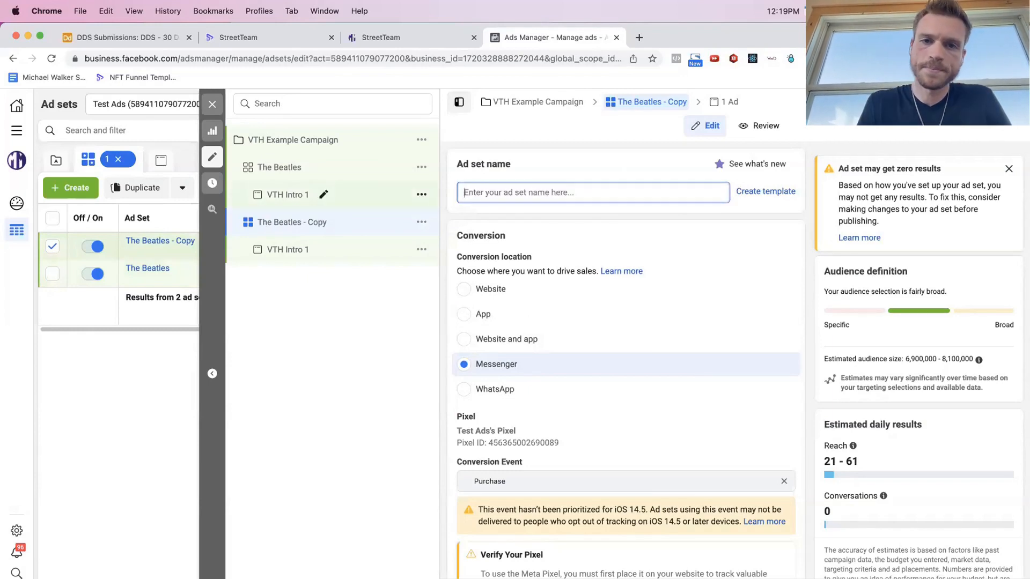
type("All Fans ")
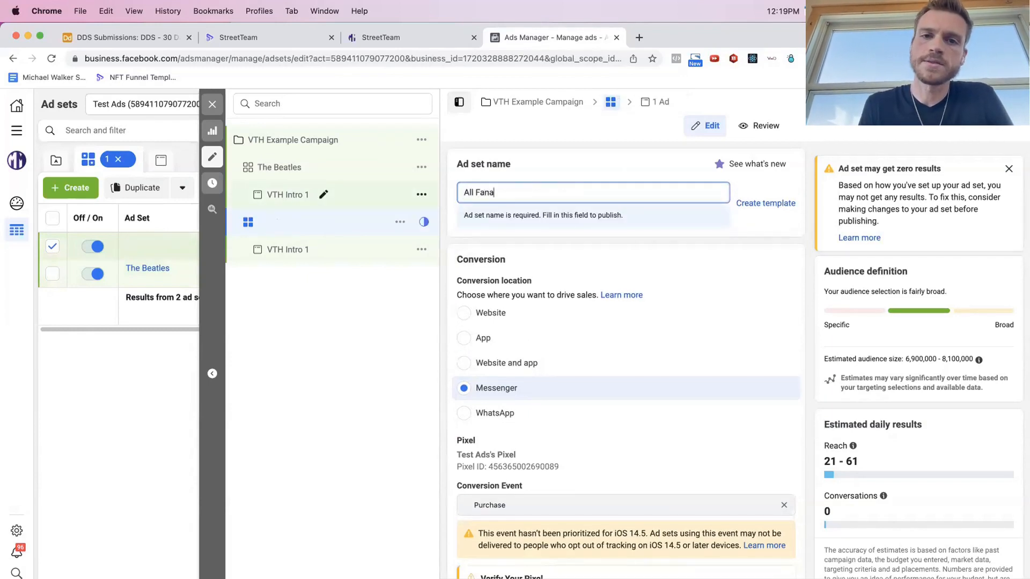
type("Lookalike")
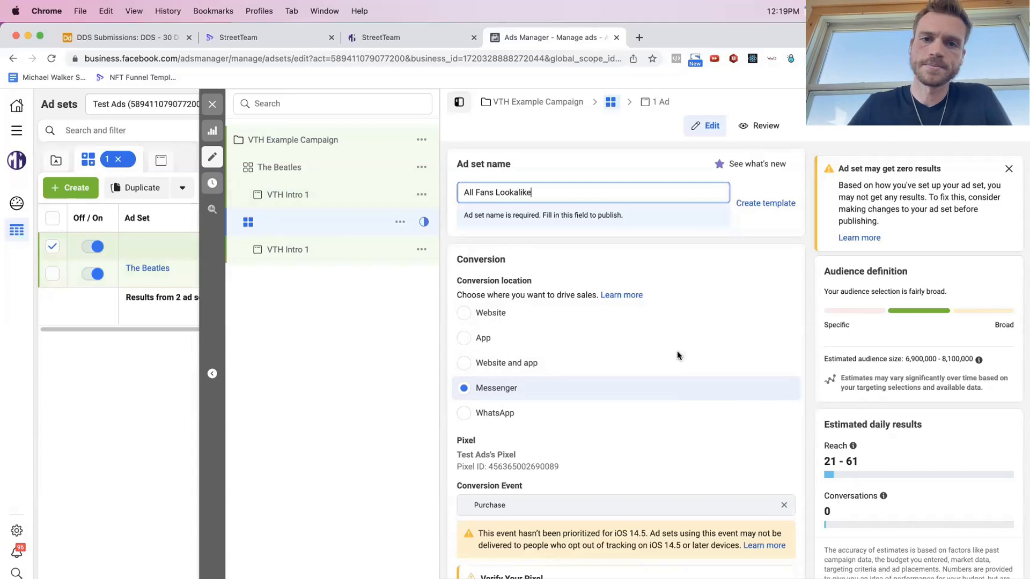
Remove the The Beatles interest from the detailed targeting of the All Fans Lookalike ad set.
scroll(697, 370, "down", 2)
scroll(807, 420, "down", 4)
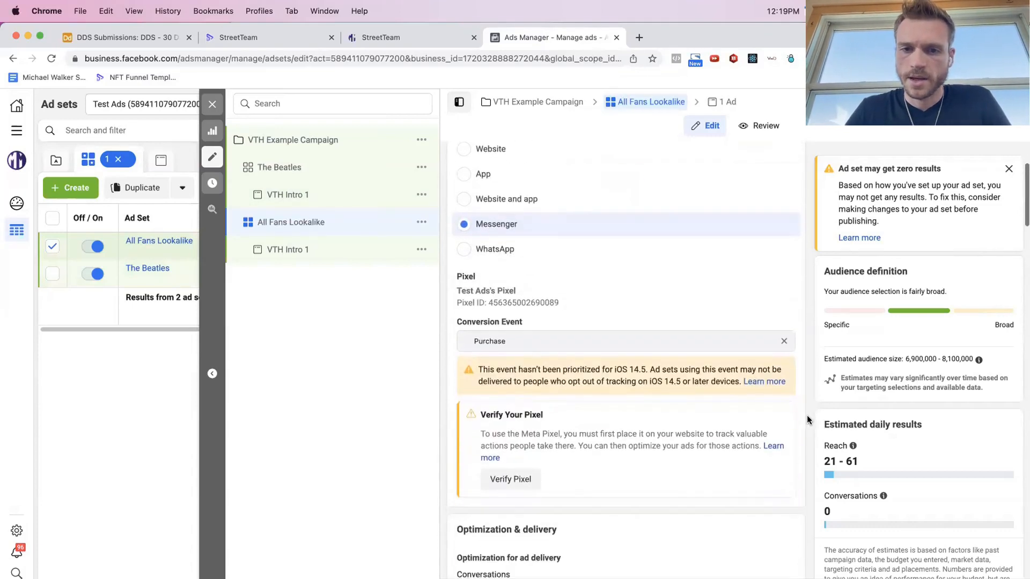
scroll(807, 420, "down", 3)
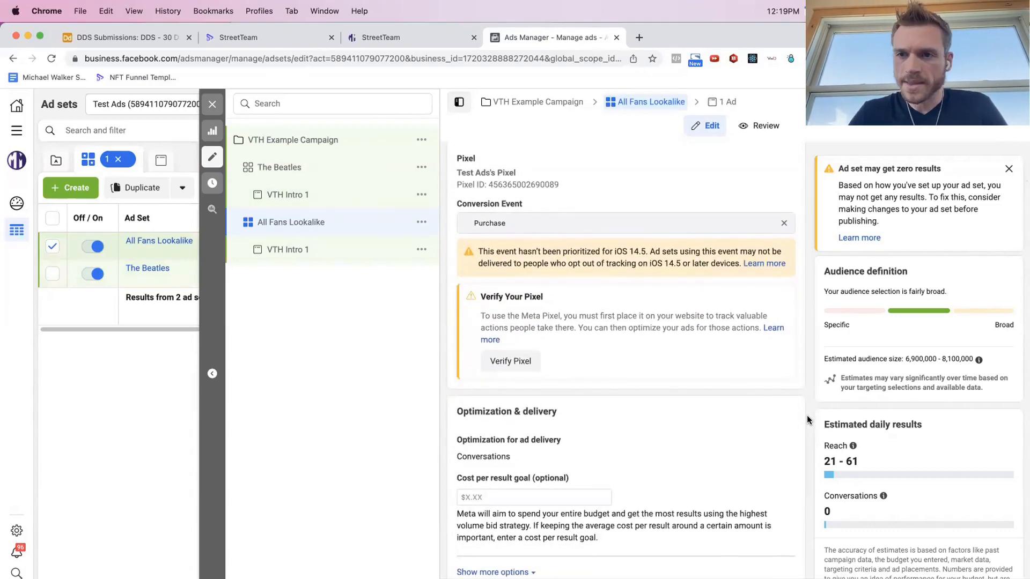
scroll(807, 419, "down", 1)
scroll(807, 420, "down", 15)
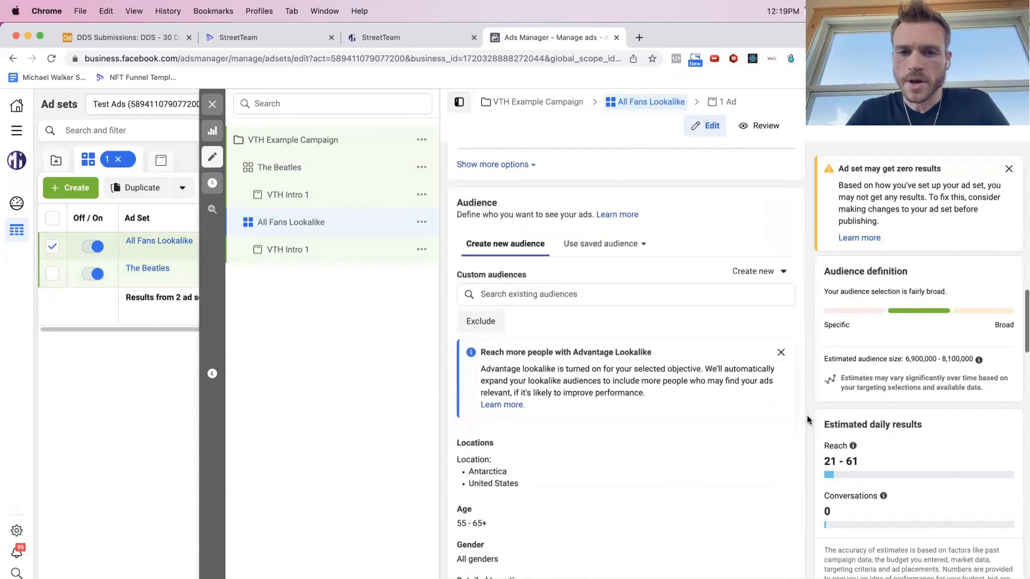
scroll(581, 311, "down", 4)
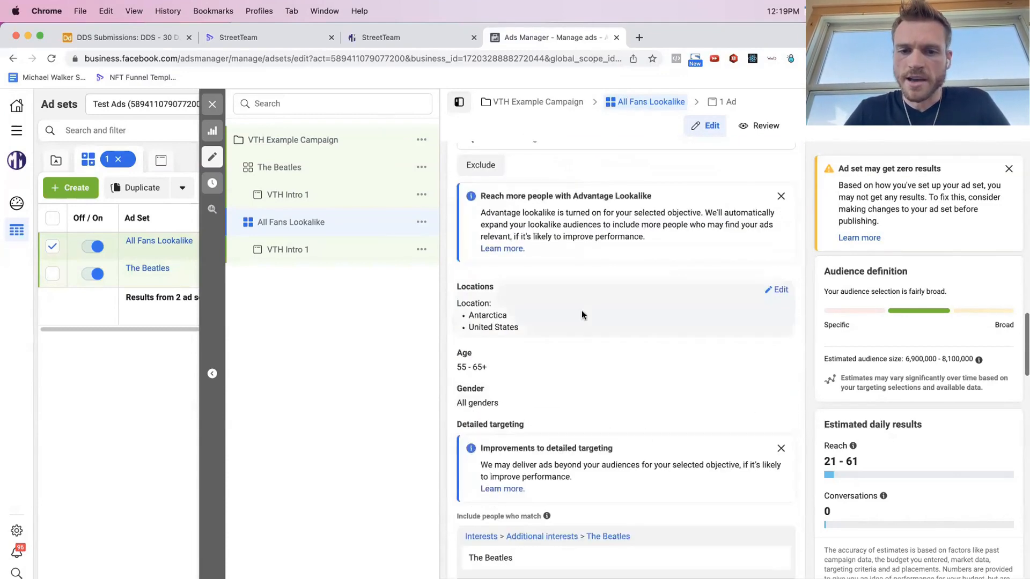
scroll(580, 314, "down", 1)
mouse_move(541, 438)
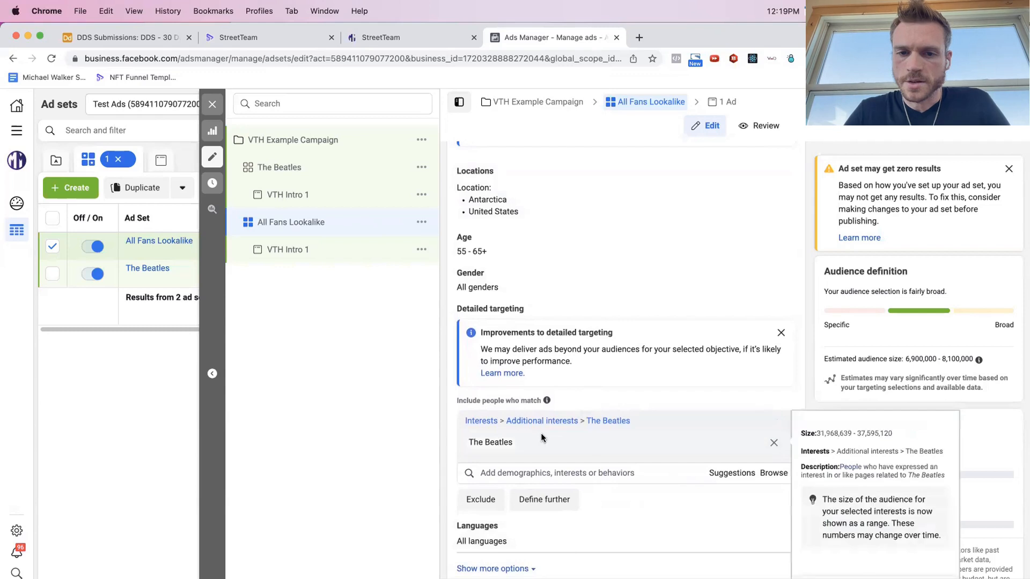
left_click(774, 443)
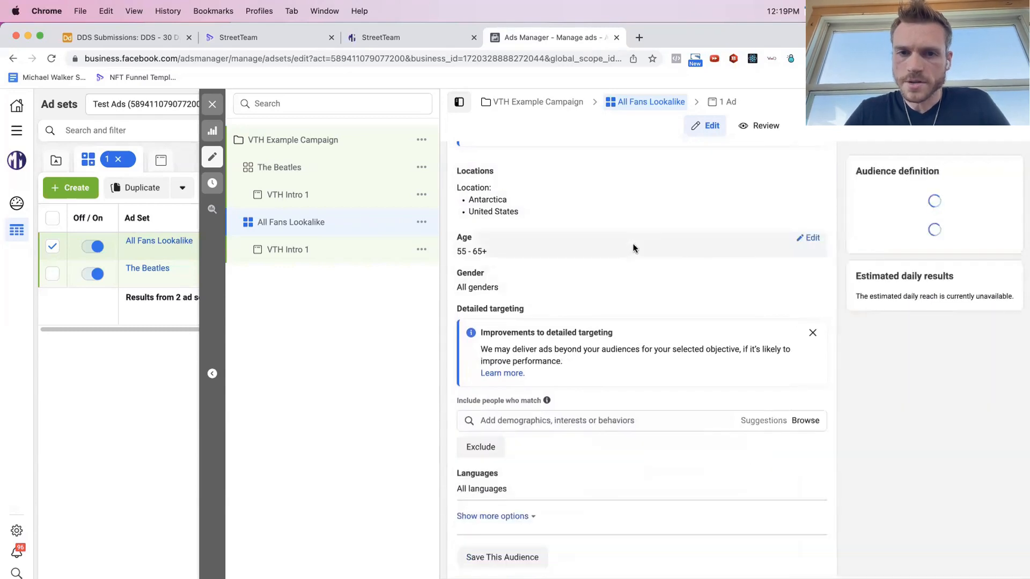
Set the minimum age of the All Fans Lookalike ad set's audience to 18.
left_click(777, 238)
left_click(481, 256)
scroll(507, 341, "up", 10)
scroll(508, 342, "up", 3)
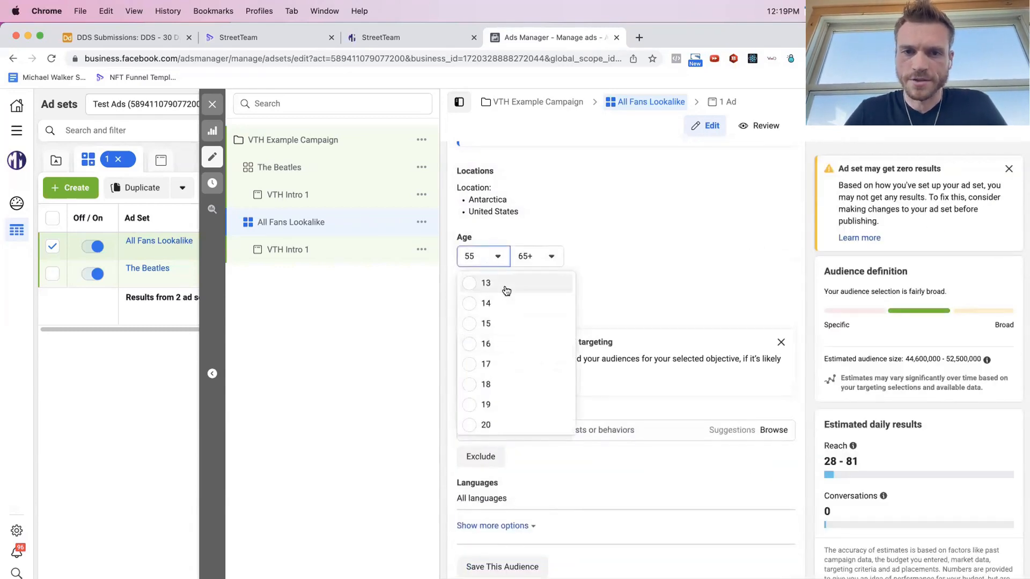
left_click(502, 395)
Examine the locations targeted by the All Fans Lookalike ad set.
scroll(635, 300, "up", 3)
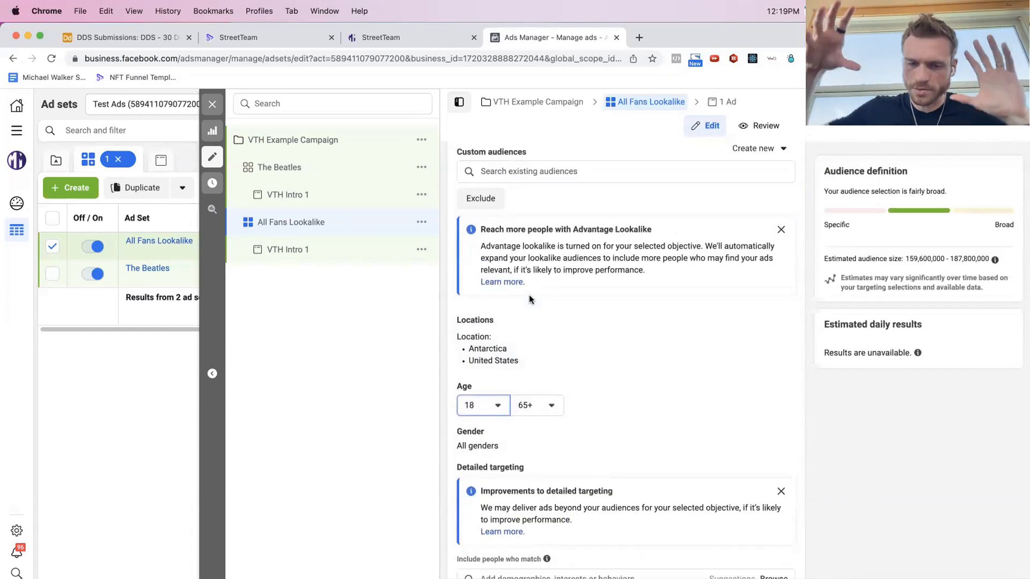
scroll(656, 341, "up", 2)
scroll(656, 341, "down", 2)
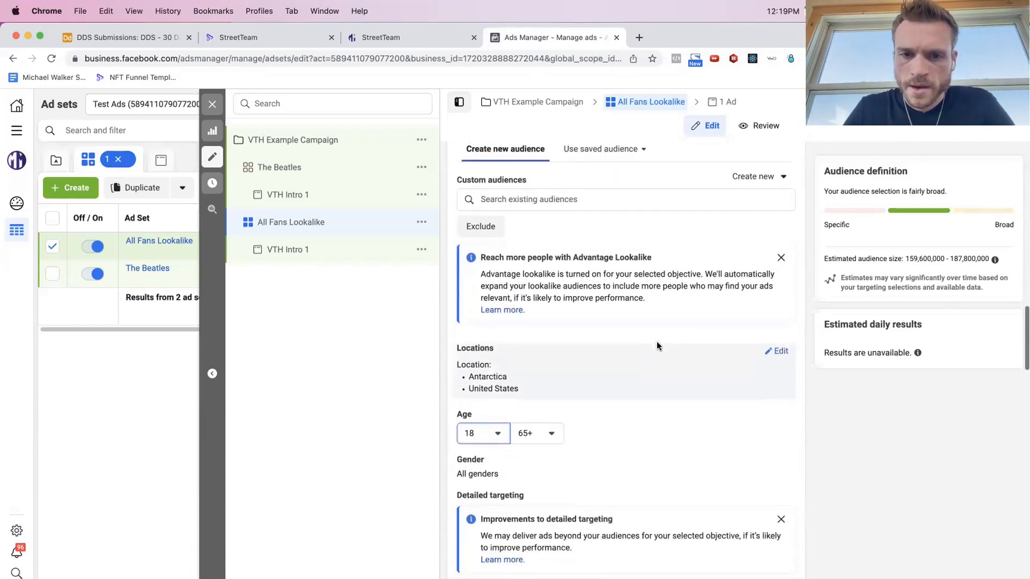
scroll(656, 343, "down", 2)
double_click(507, 329)
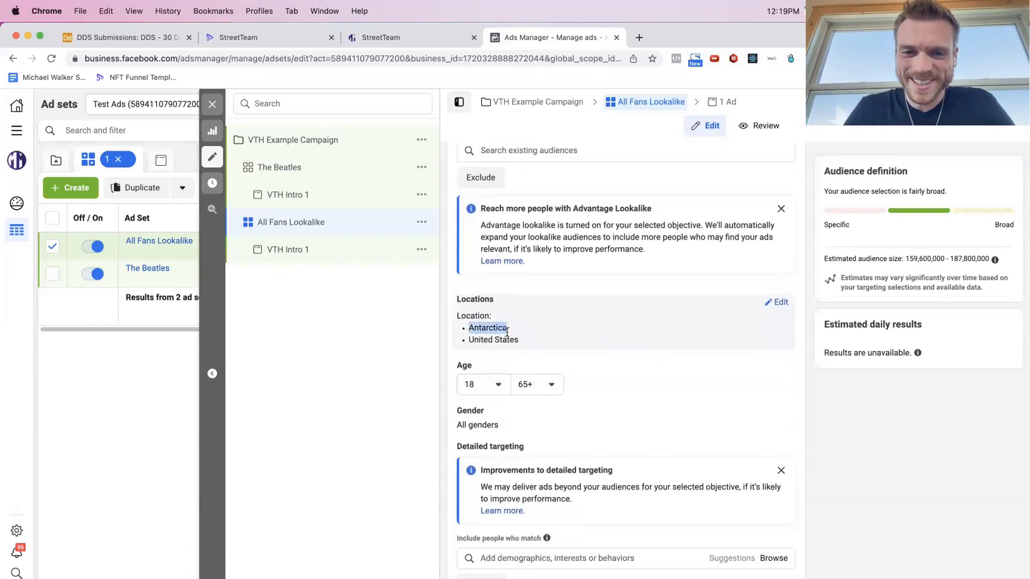
left_click_drag(534, 342, 465, 341)
Add the Lookalike (US, 1%) - All Fanbase audience to the ad set's custom audiences.
scroll(532, 331, "up", 2)
left_click(579, 253)
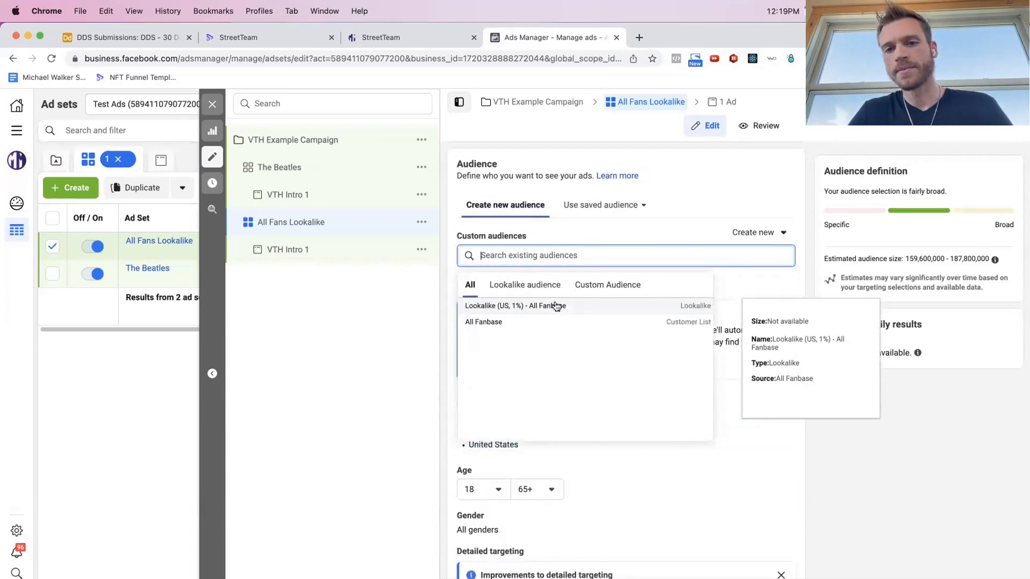
left_click(519, 245)
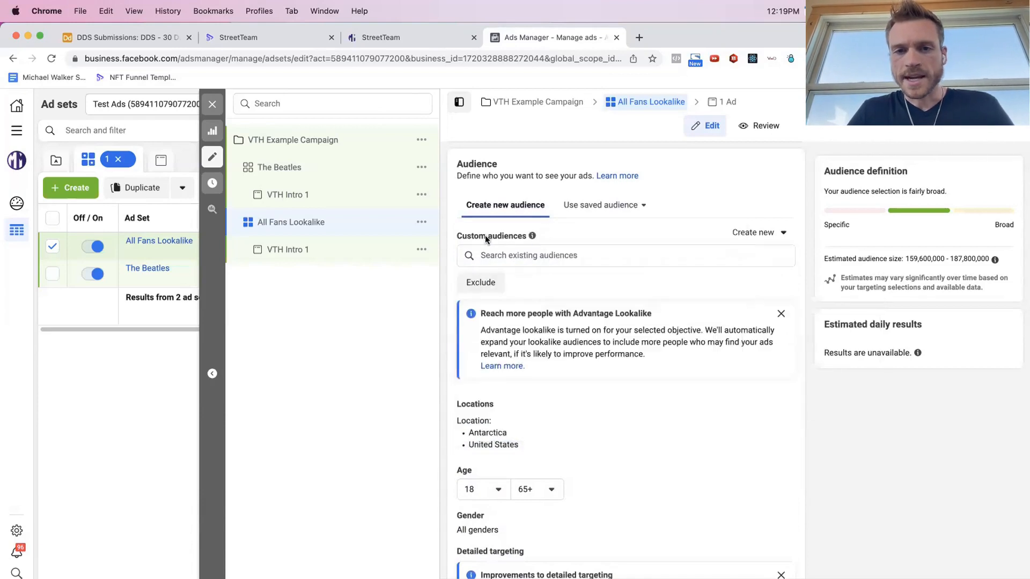
left_click(487, 255)
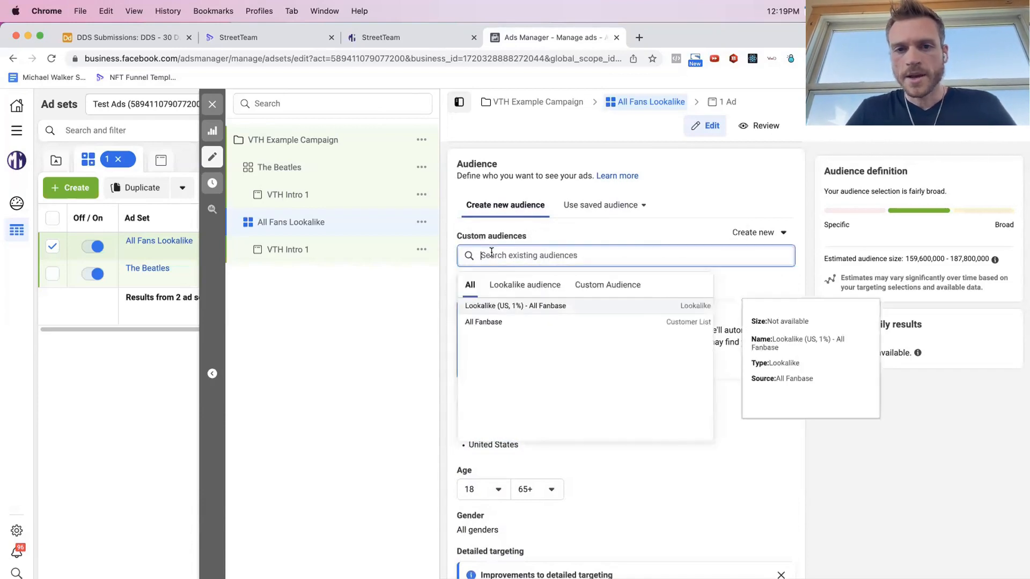
left_click(515, 307)
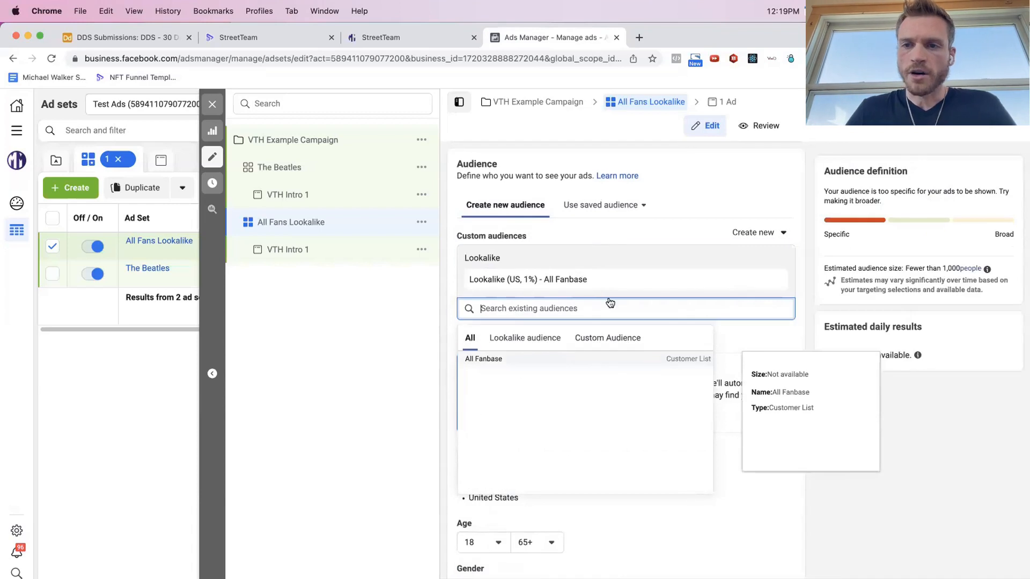
left_click(807, 287)
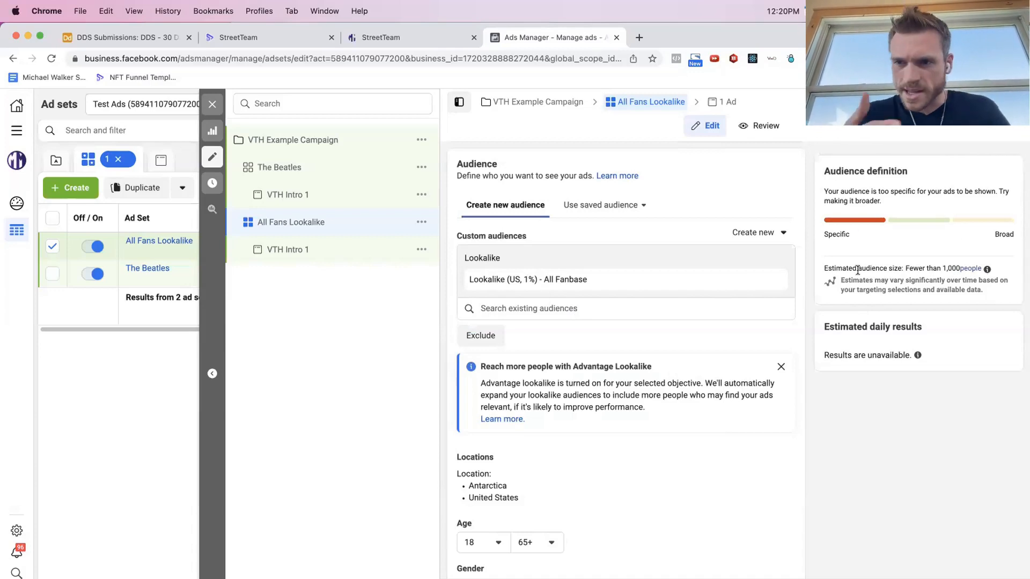
Remove the Lookalike (US, 1%) - All Fanbase audience from the ad set's custom audiences.
scroll(569, 289, "down", 2)
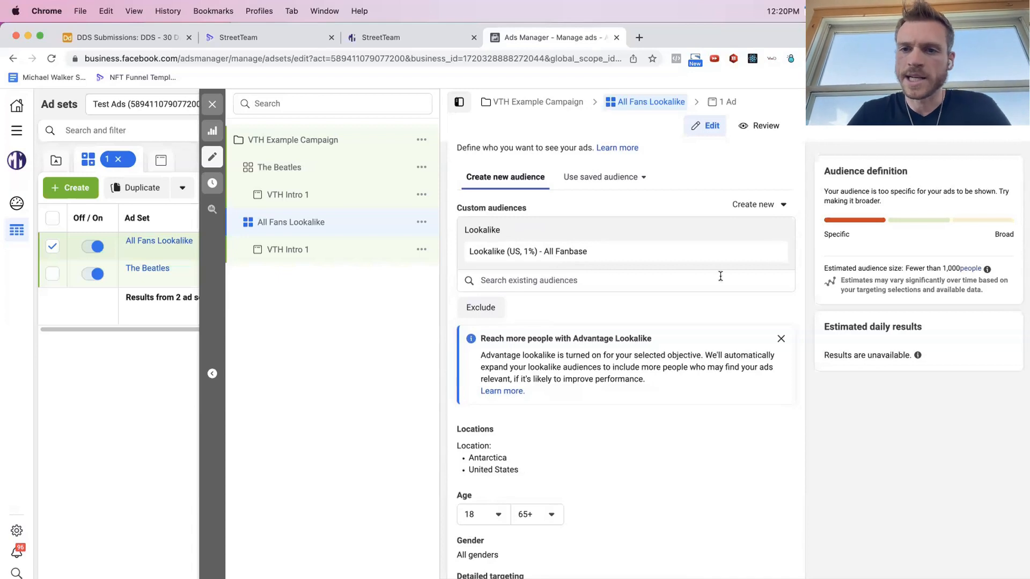
left_click(772, 252)
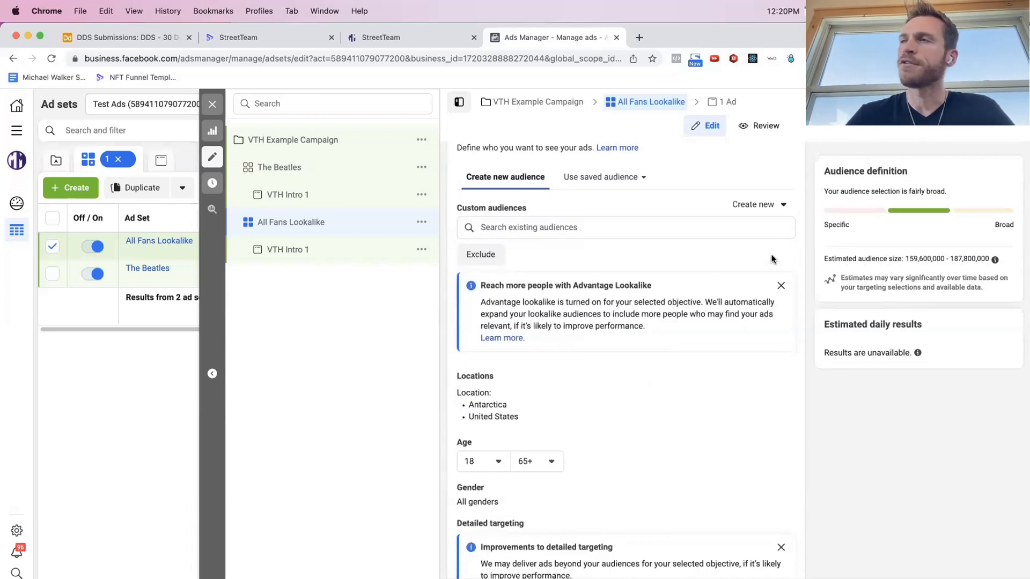
Open the list of existing audiences for the ad set's custom audiences.
left_click(511, 226)
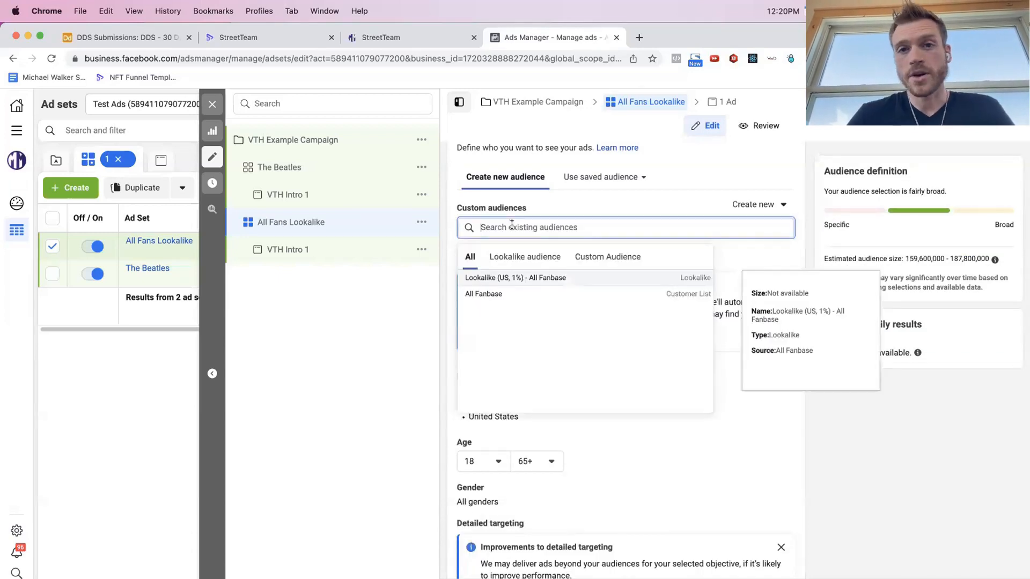